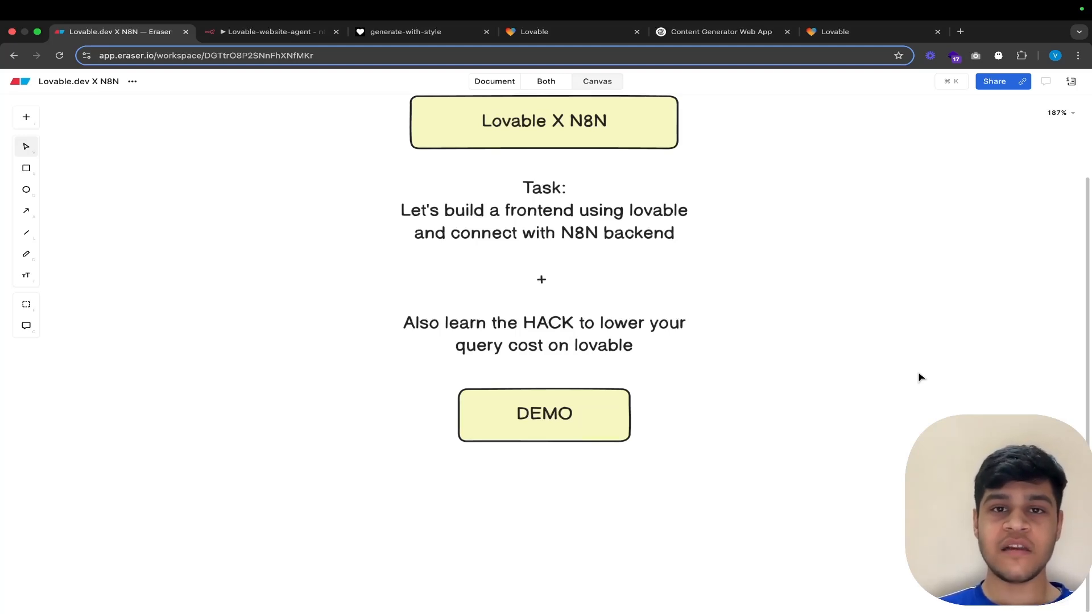
Step: Look through the Lovable homepage in the browser and expand the FAQ answer on what the free plan includes
click(848, 32)
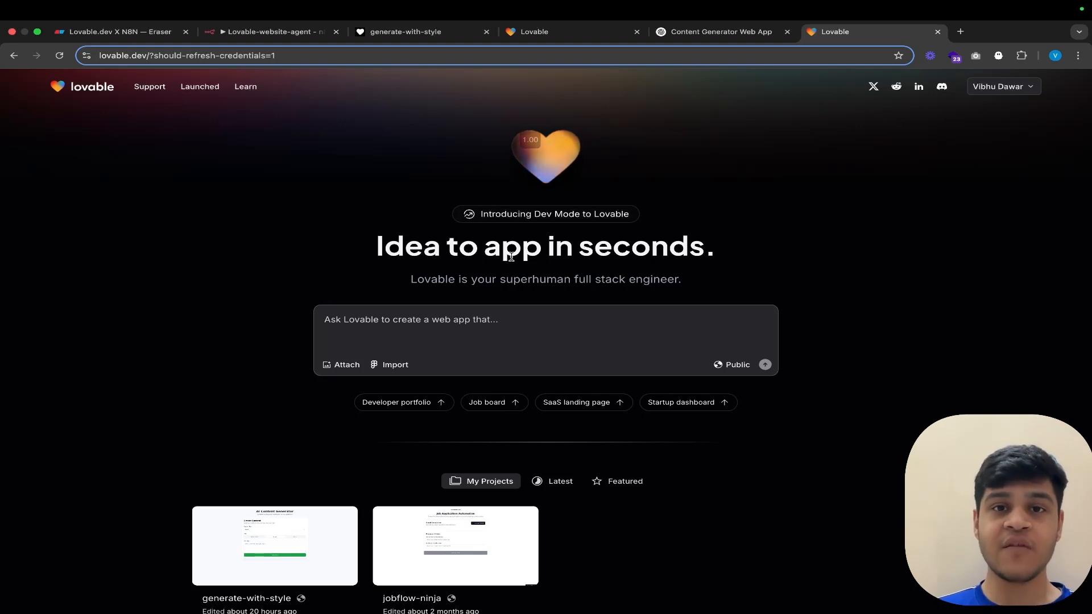
scroll(511, 257, down, 1)
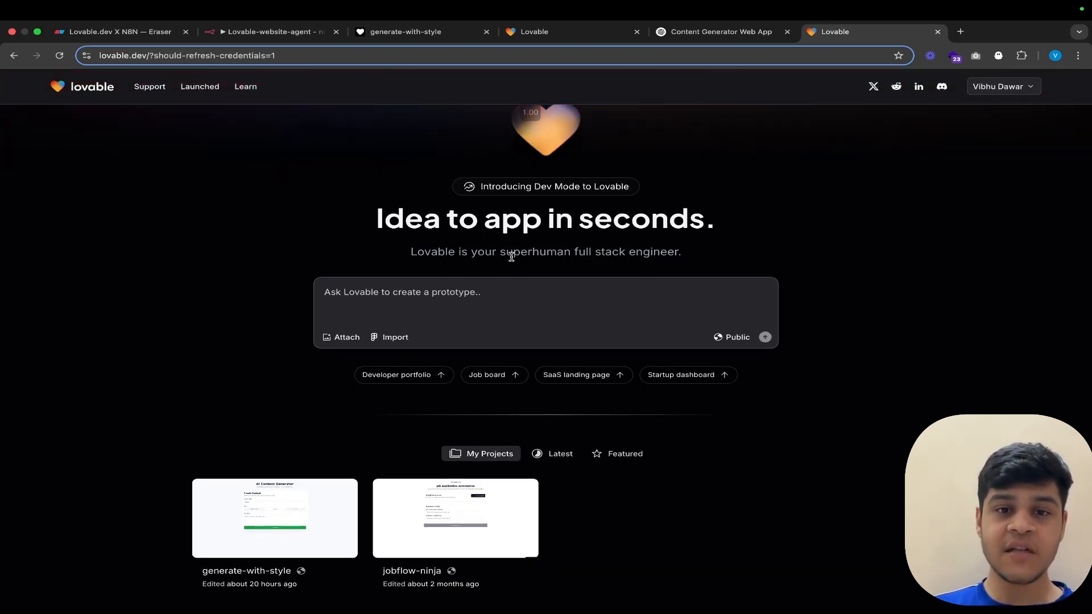
scroll(610, 227, down, 1)
scroll(610, 226, down, 1)
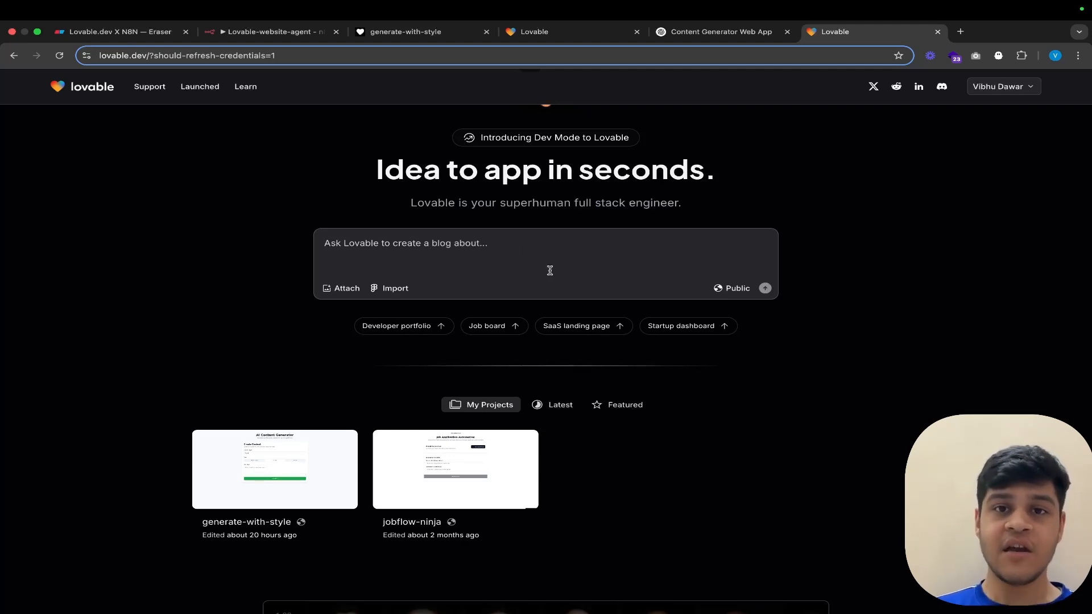
scroll(549, 270, down, 15)
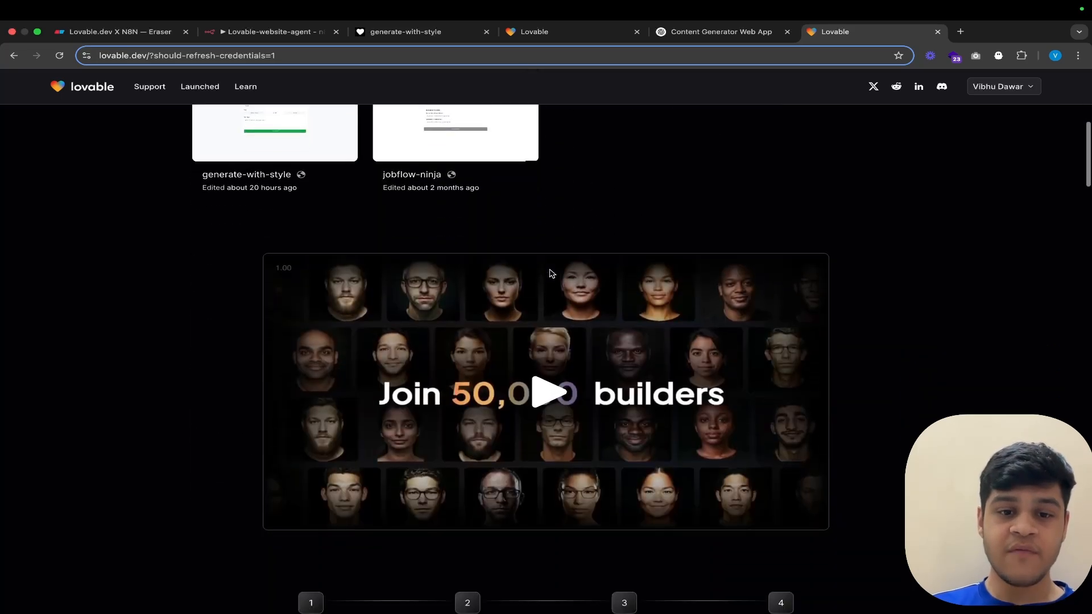
scroll(550, 270, down, 20)
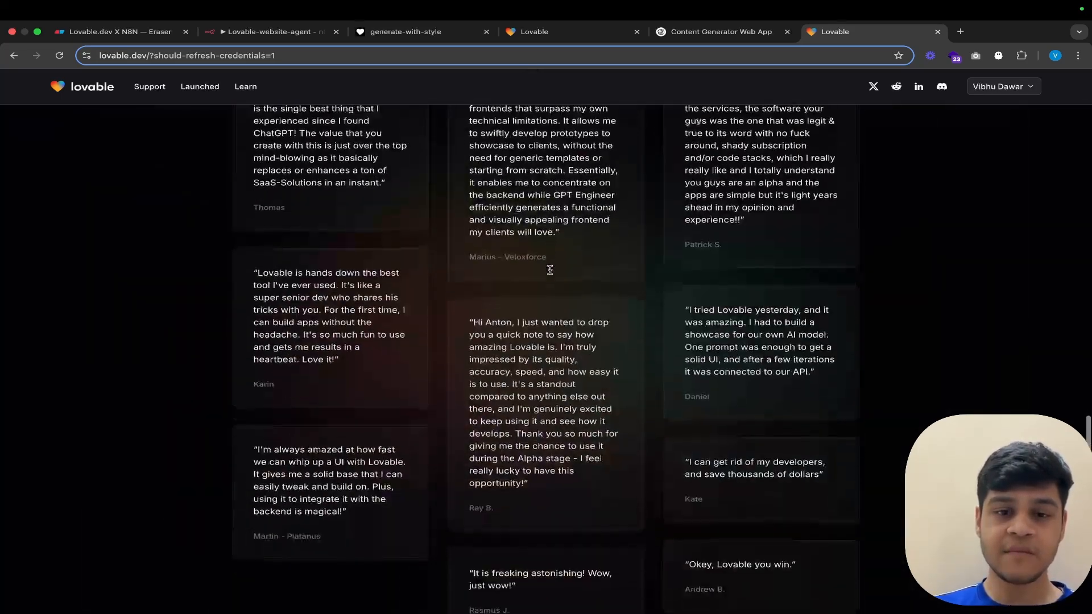
scroll(549, 273, up, 3)
scroll(550, 272, up, 5)
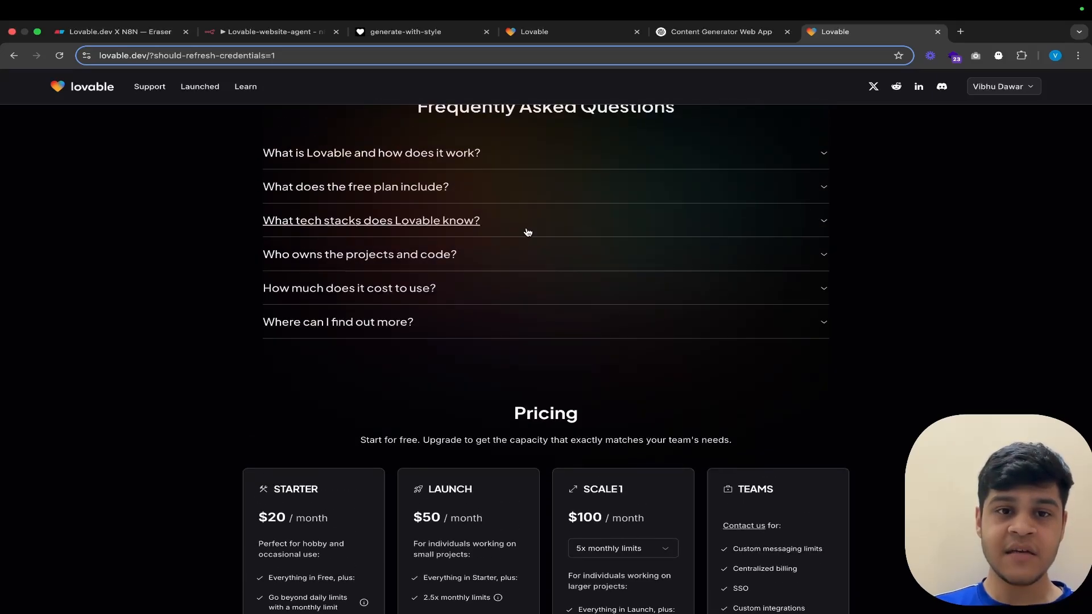
click(517, 187)
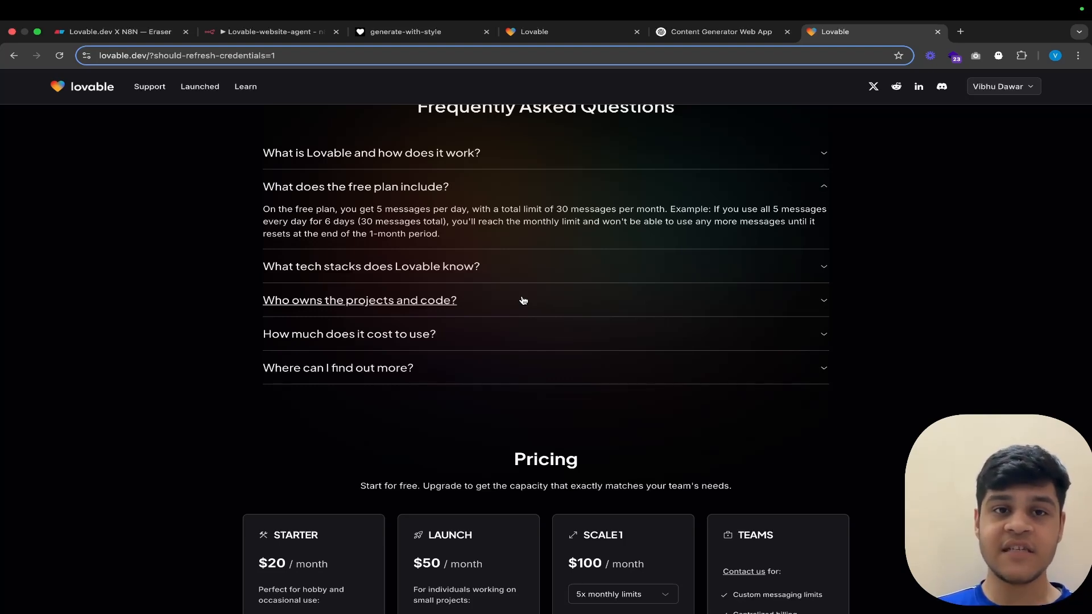
Step: Review the task outline in Eraser and the Lovable-website-agent workflow in n8n alongside the generate-with-style app
click(120, 32)
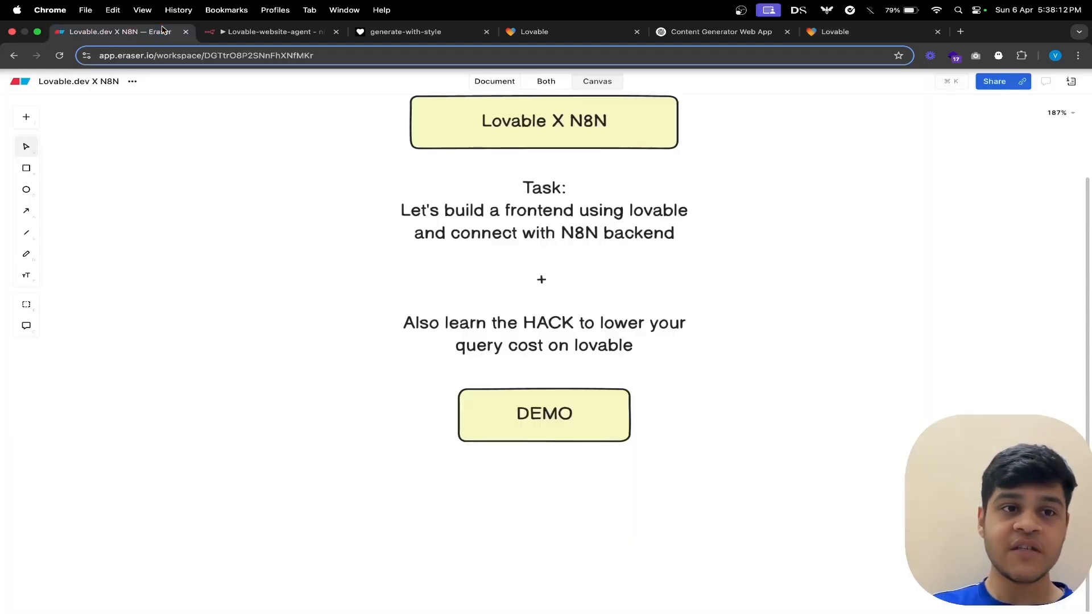
scroll(602, 295, left, 1)
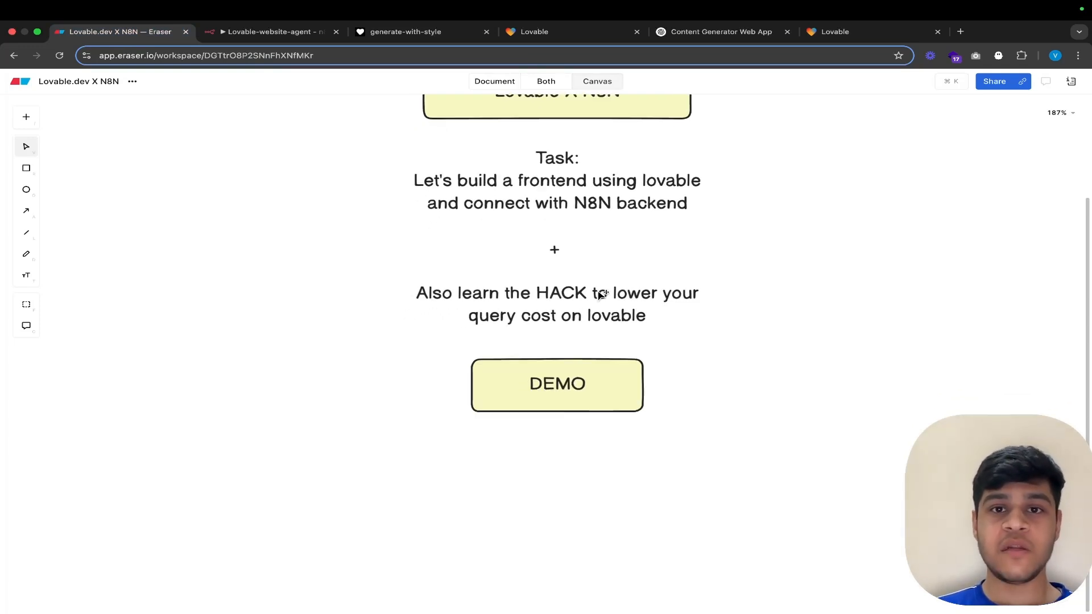
click(285, 32)
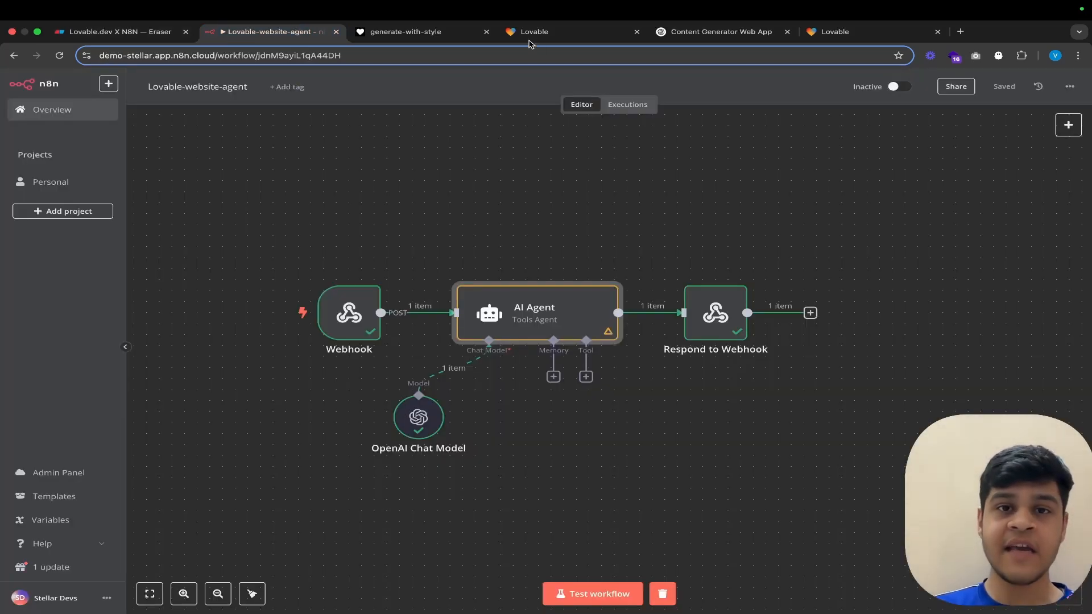
click(405, 31)
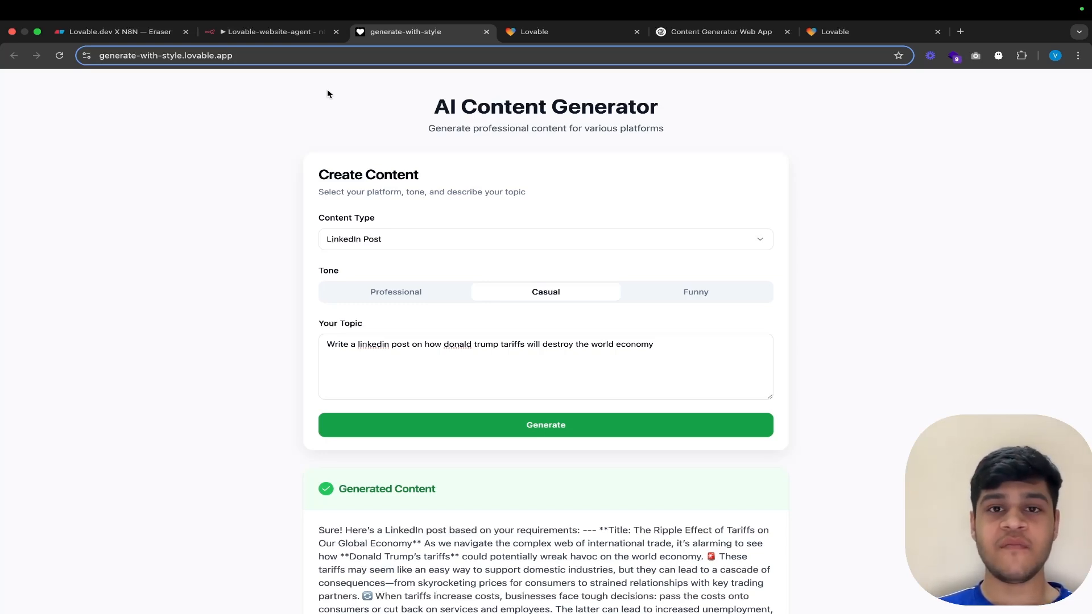
click(283, 33)
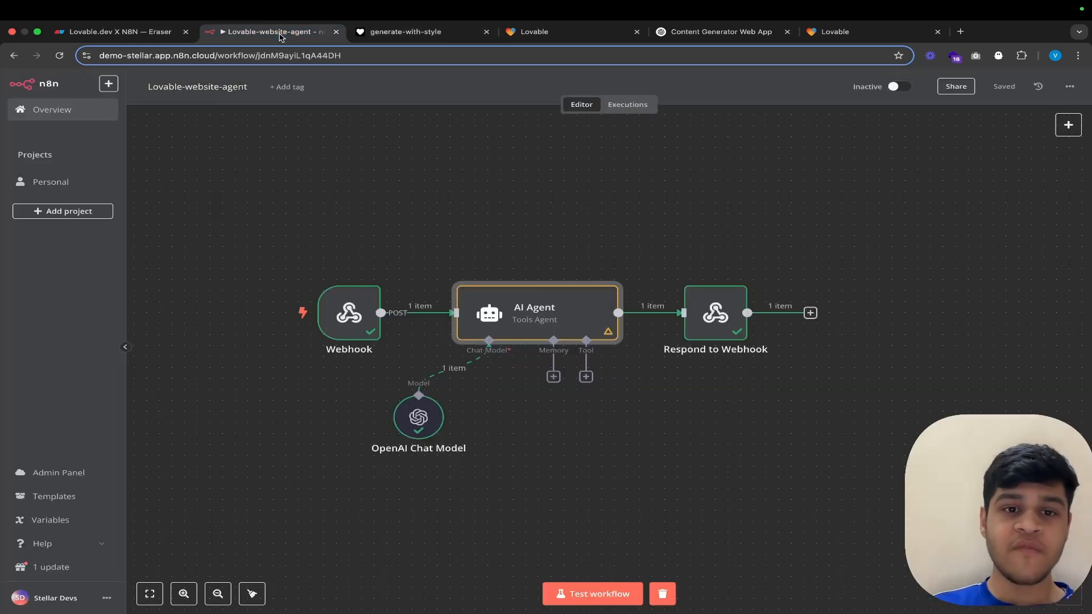
scroll(453, 215, down, 1)
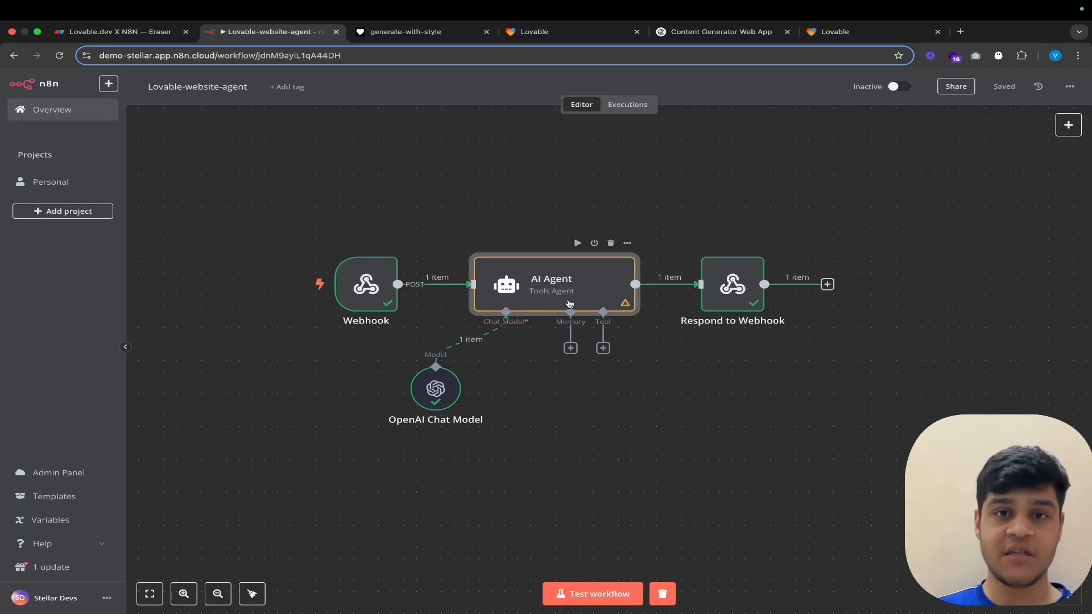
Step: In the generate-with-style app, examine the content type options, tone choices, topic prompt and generated content
click(405, 32)
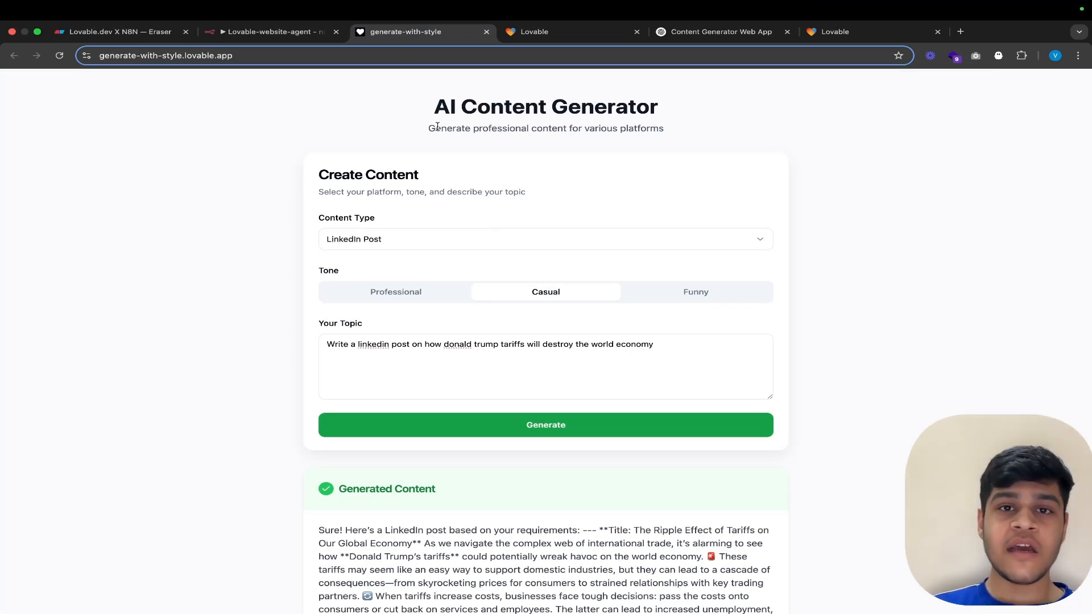
scroll(439, 130, down, 1)
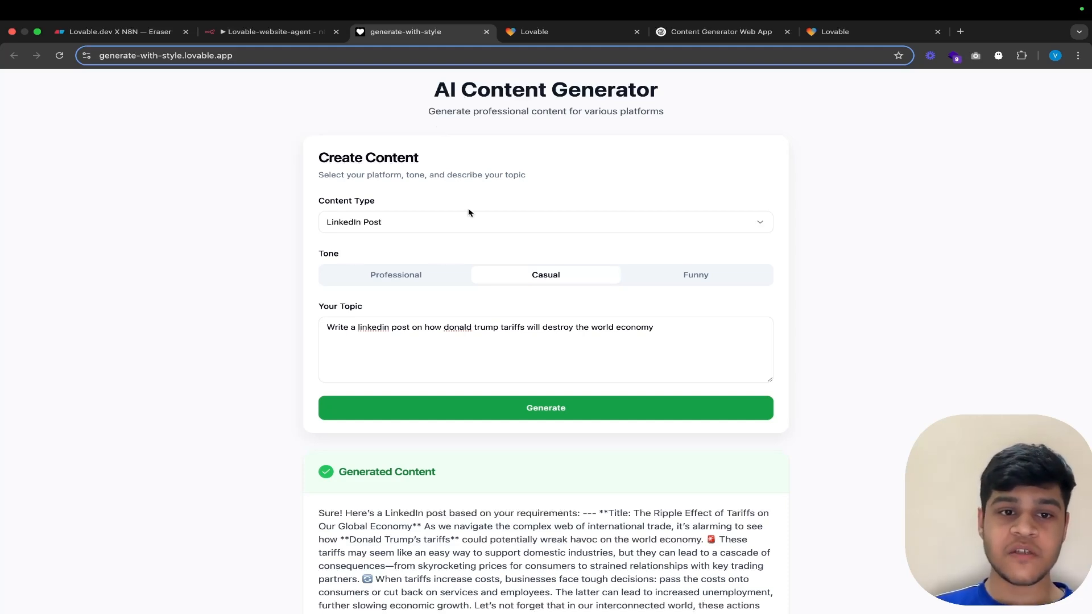
scroll(468, 209, down, 1)
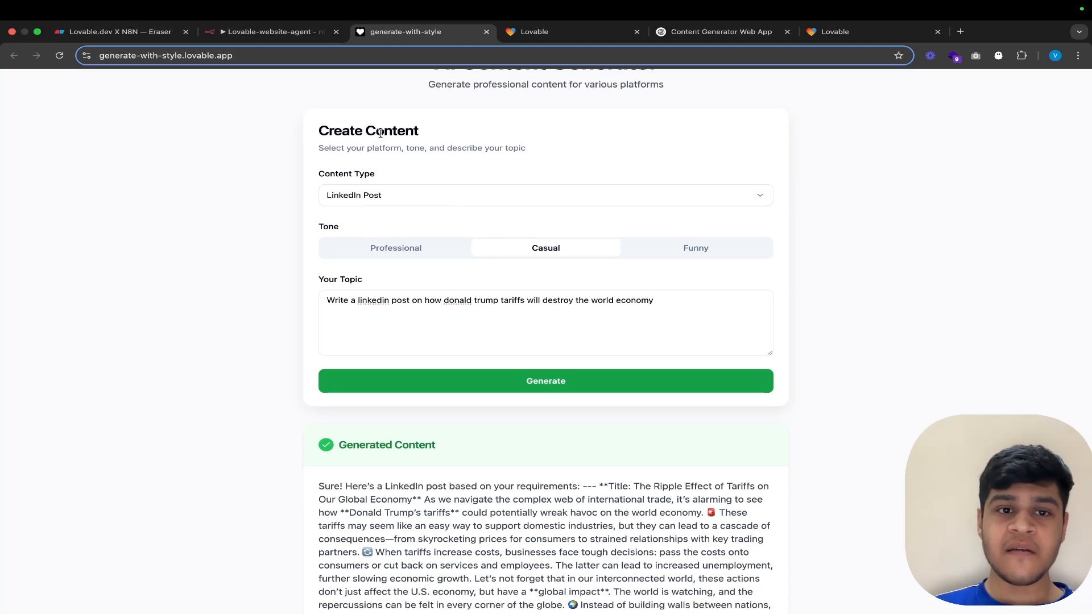
click(379, 200)
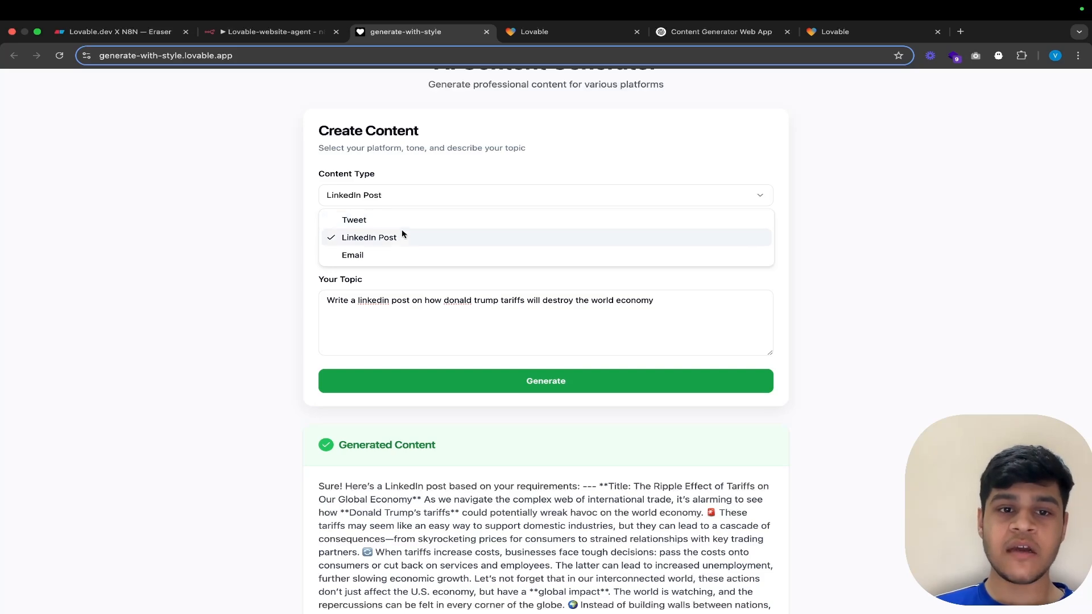
click(484, 154)
scroll(710, 176, down, 2)
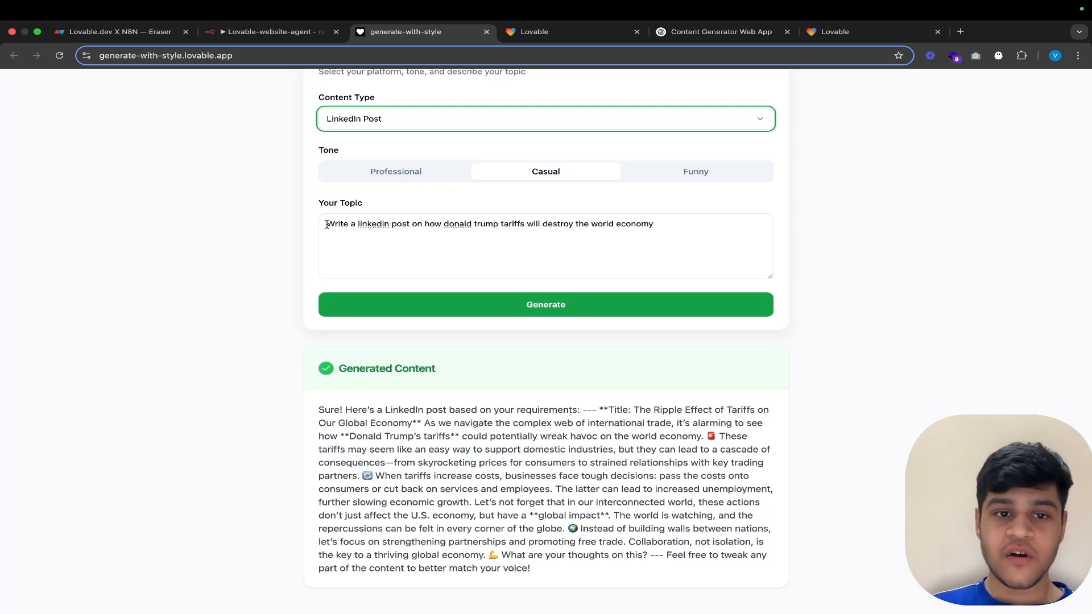
drag(328, 224, 524, 233)
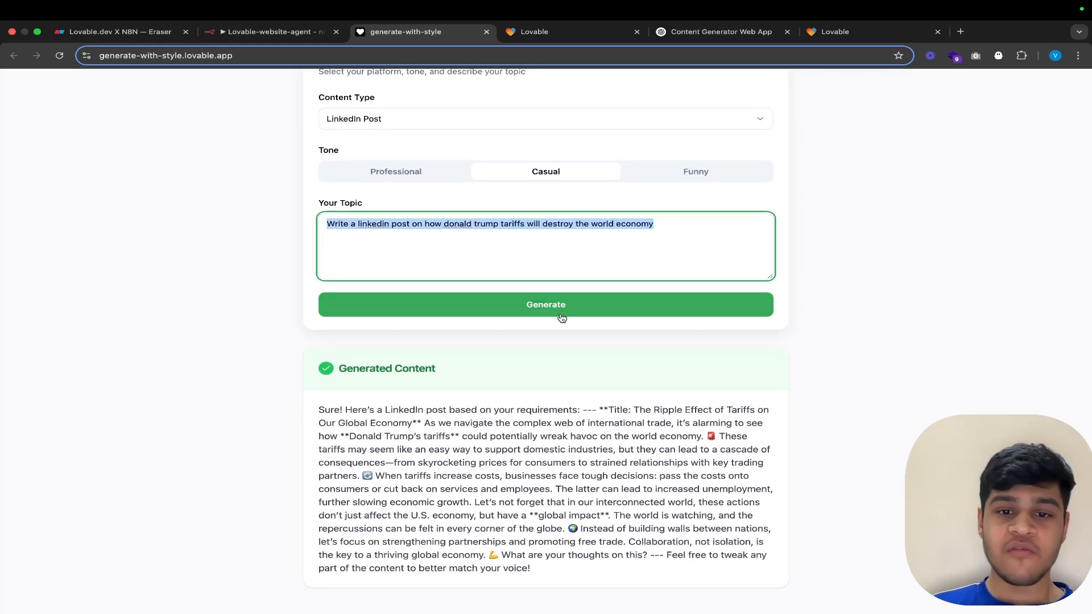
scroll(576, 304, up, 3)
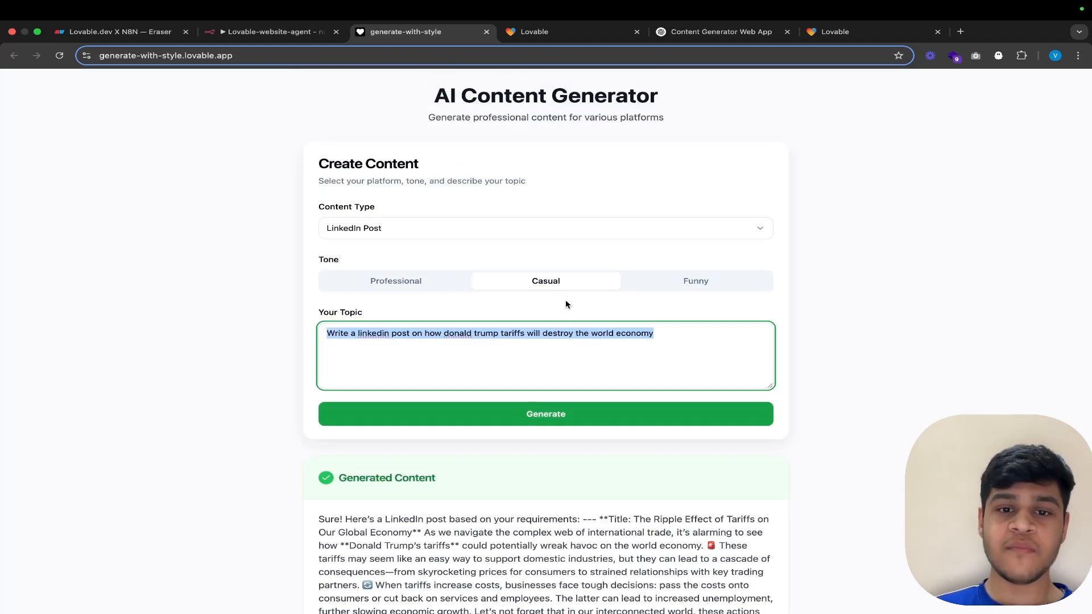
scroll(412, 293, down, 3)
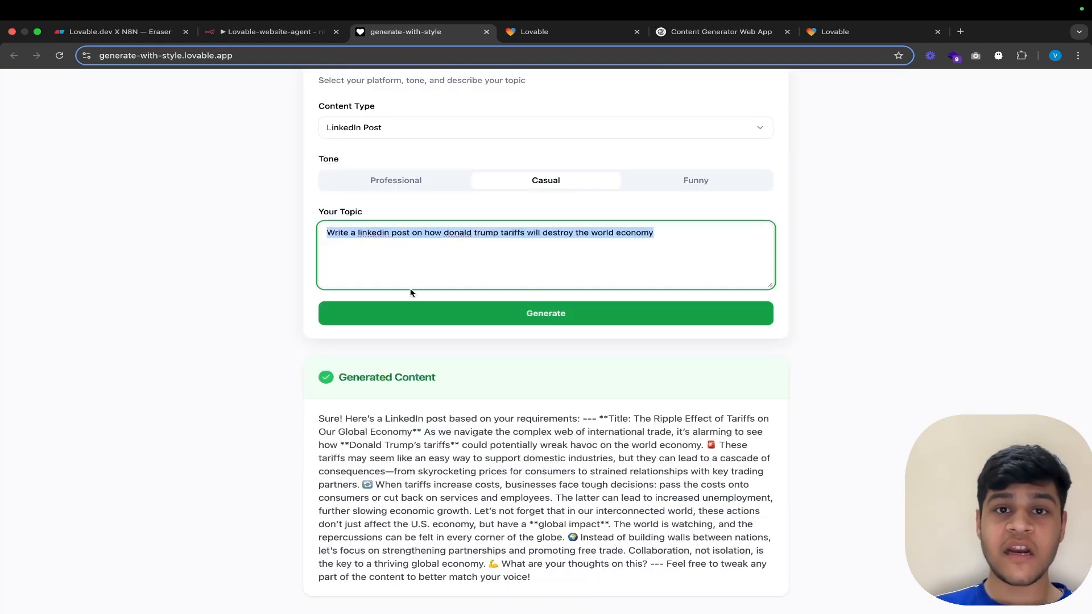
Step: Start a test run of the Lovable-website-agent workflow in n8n, then return to the generate-with-style app
click(267, 31)
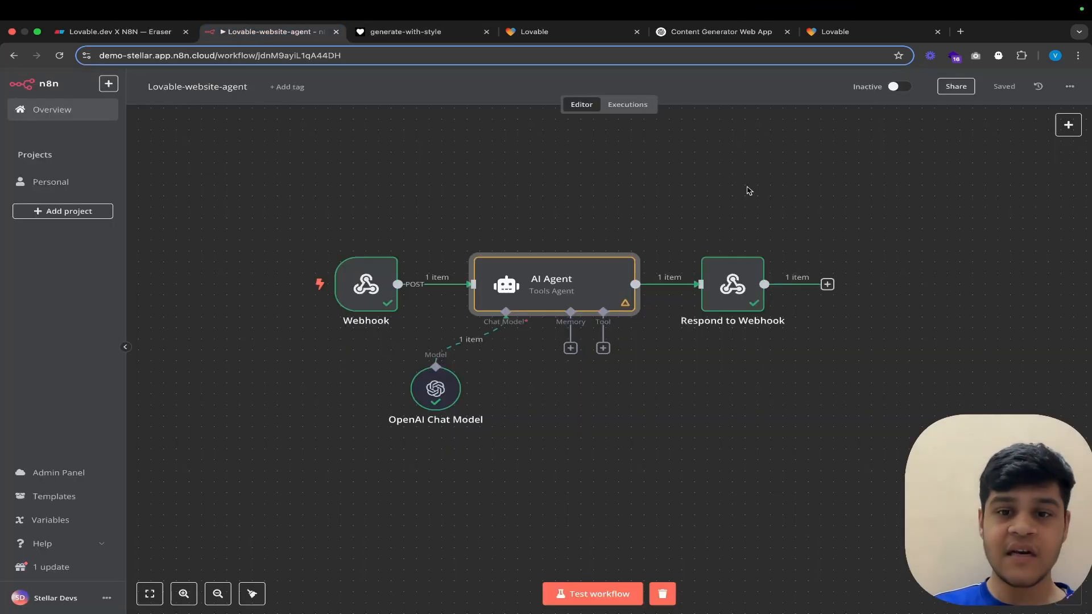
click(594, 594)
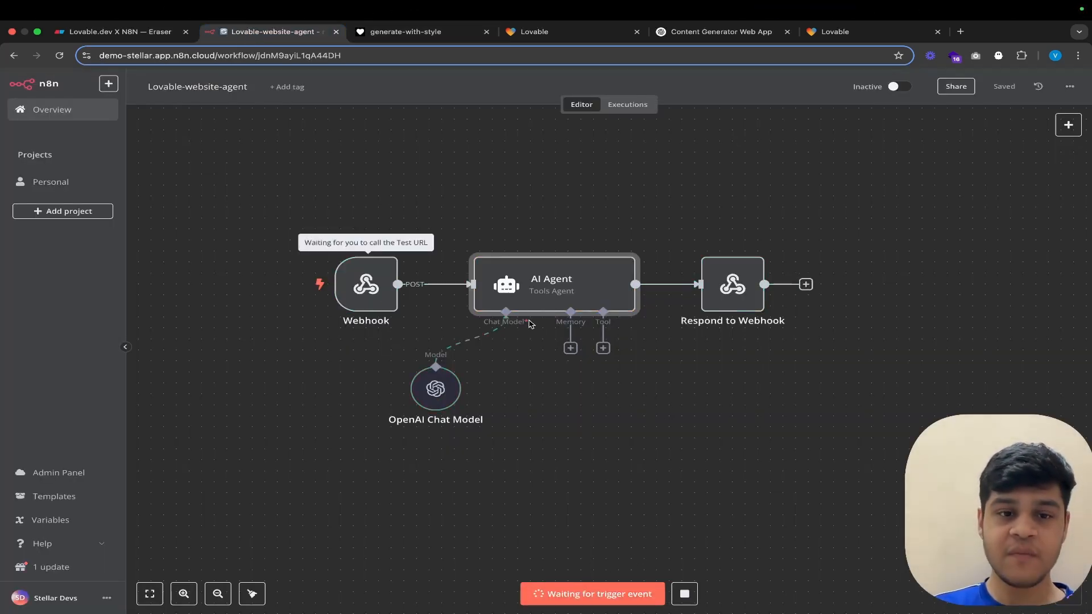
click(424, 34)
Step: Generate content with type Tweet, tone Funny and the topic "write a tweet on byd capturing the ev market"
scroll(489, 253, up, 1)
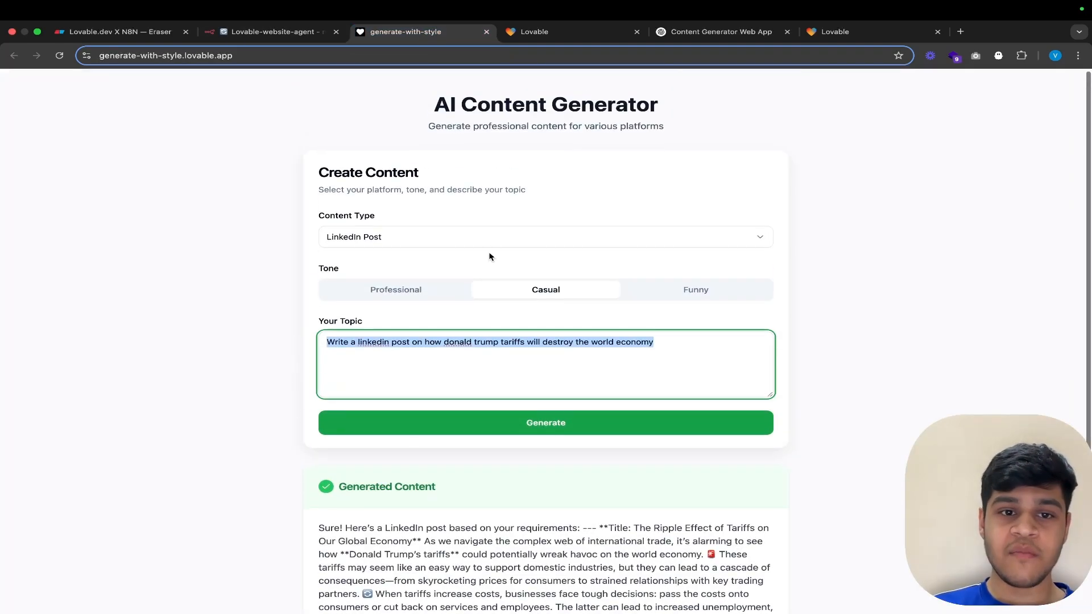
click(428, 241)
click(409, 262)
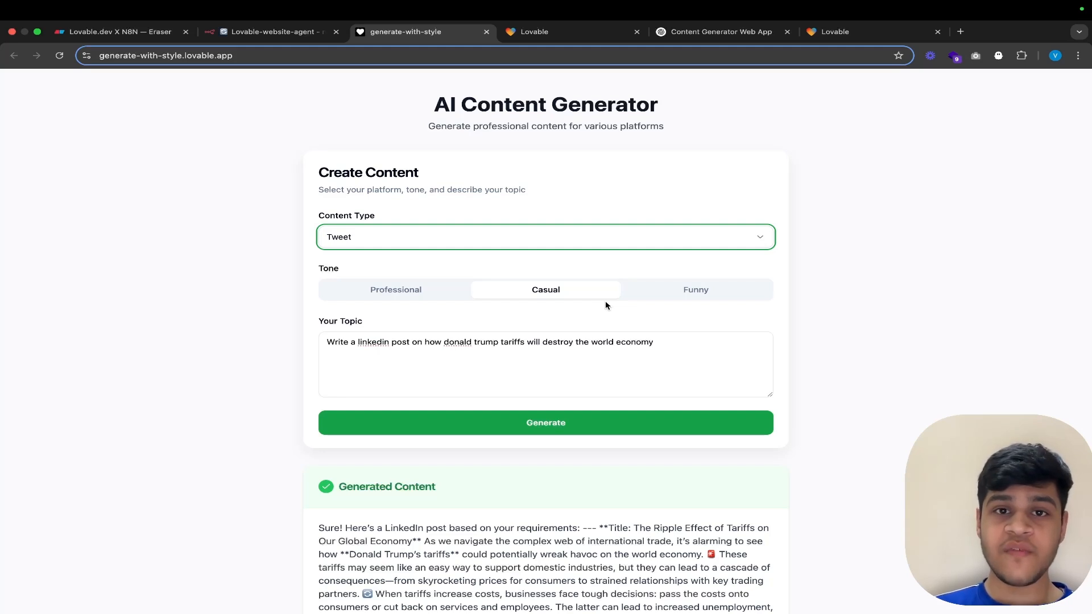
click(699, 283)
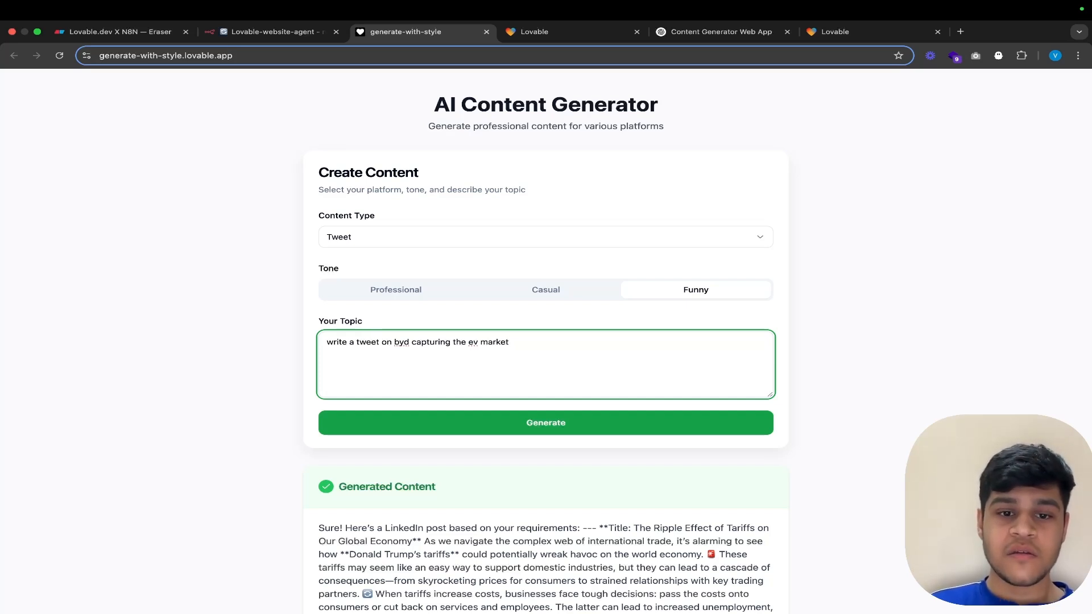
scroll(546, 341, down, 2)
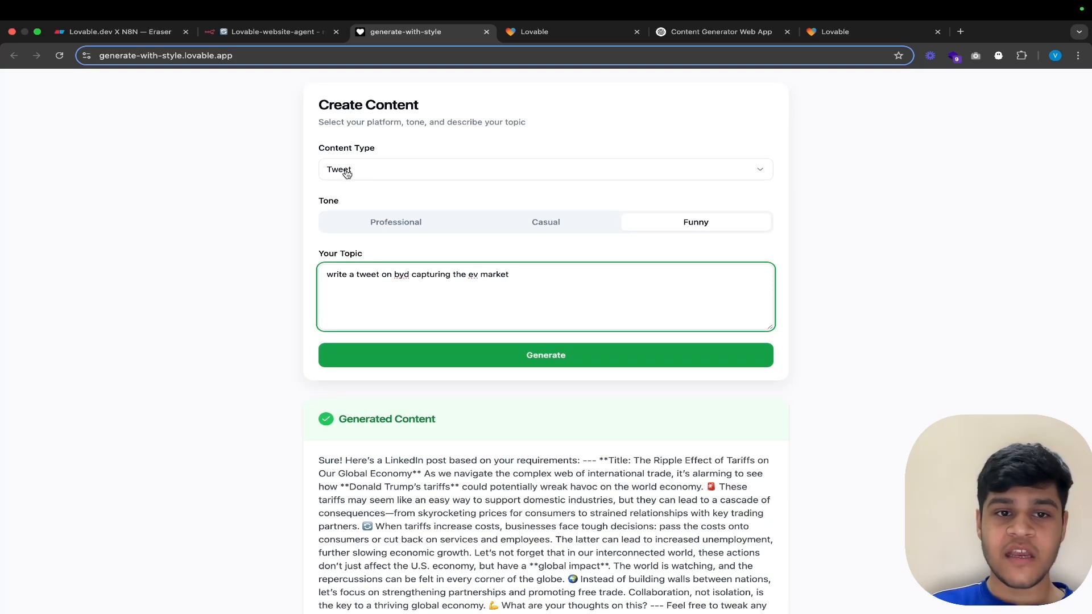
scroll(682, 310, down, 1)
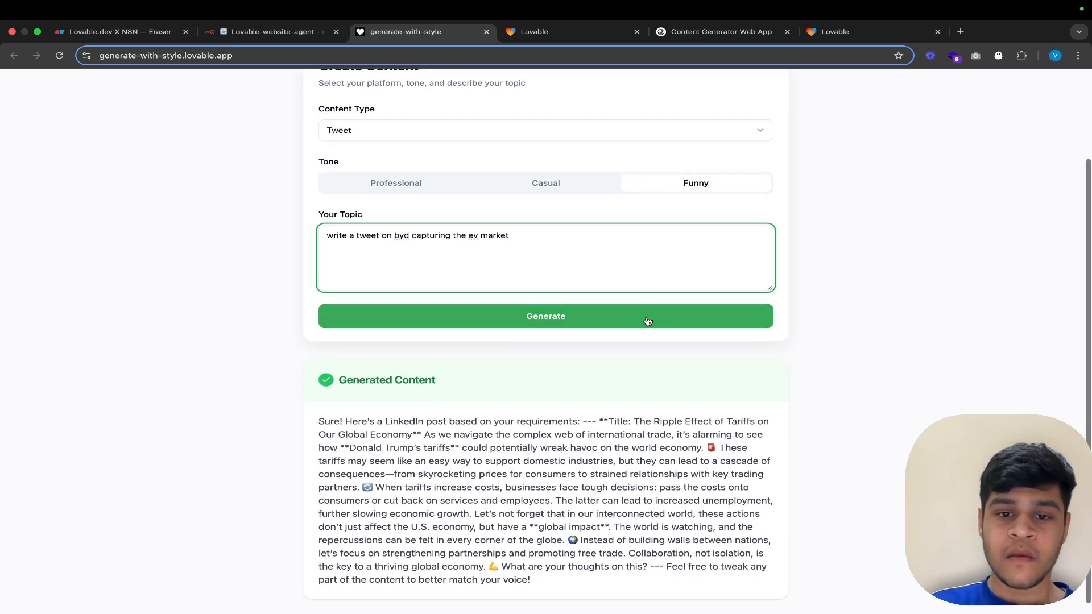
click(606, 320)
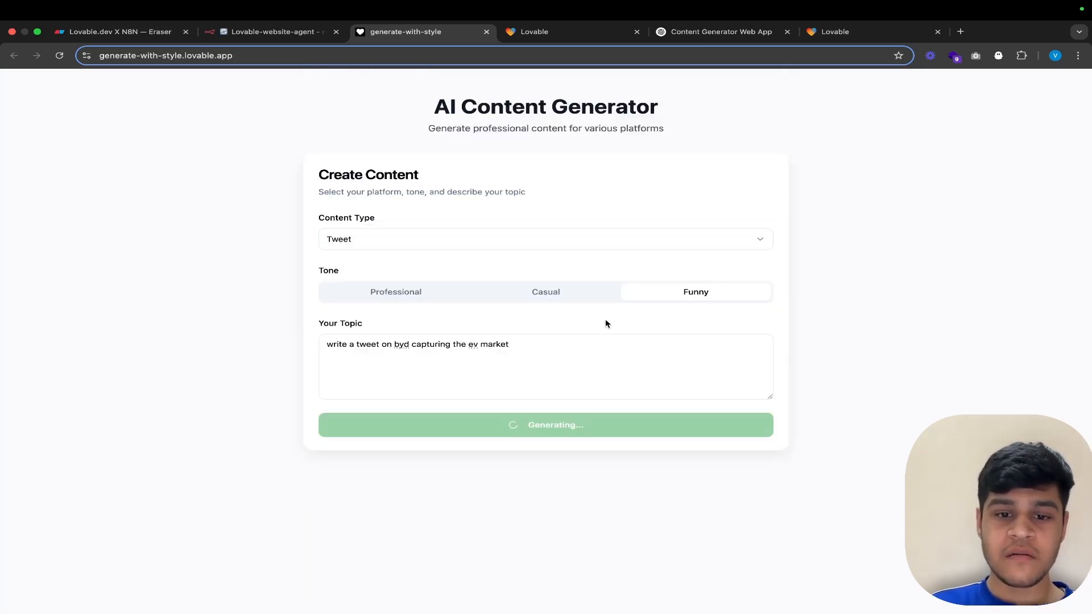
Step: Check the workflow execution in n8n and read the generated tweet in the generate-with-style app
click(273, 31)
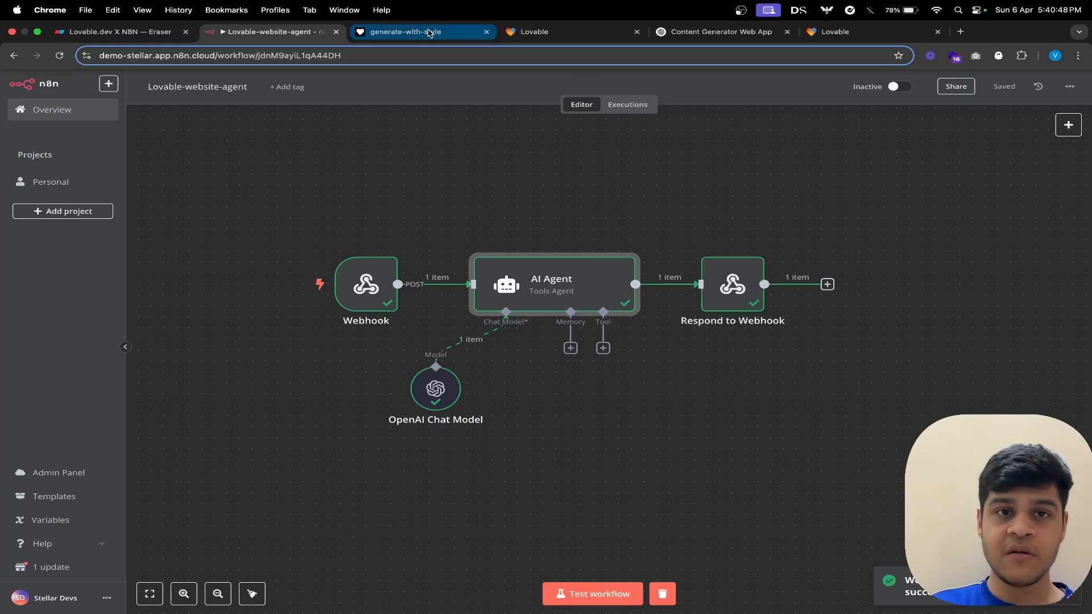
click(429, 33)
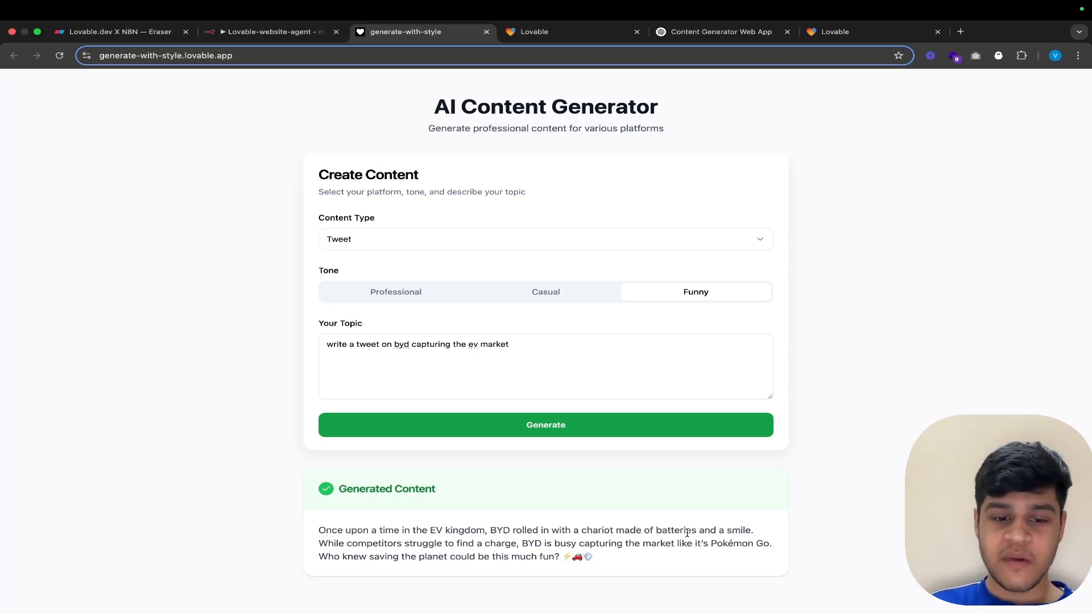
triple_click(568, 551)
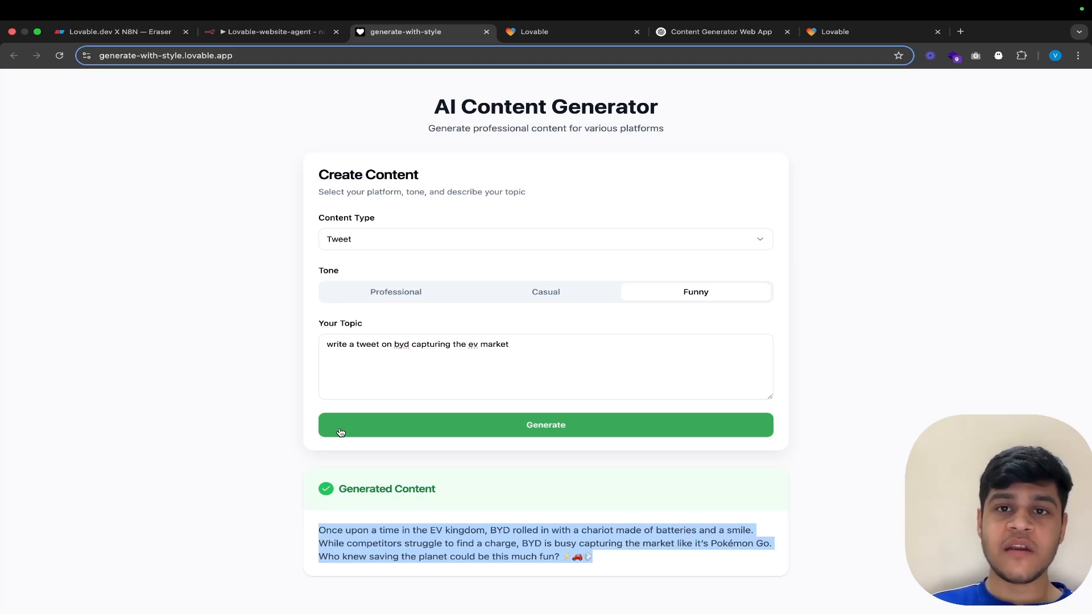
Step: Switch to n8n and examine the workflow's nodes from Webhook through AI Agent to Respond to Webhook
click(273, 32)
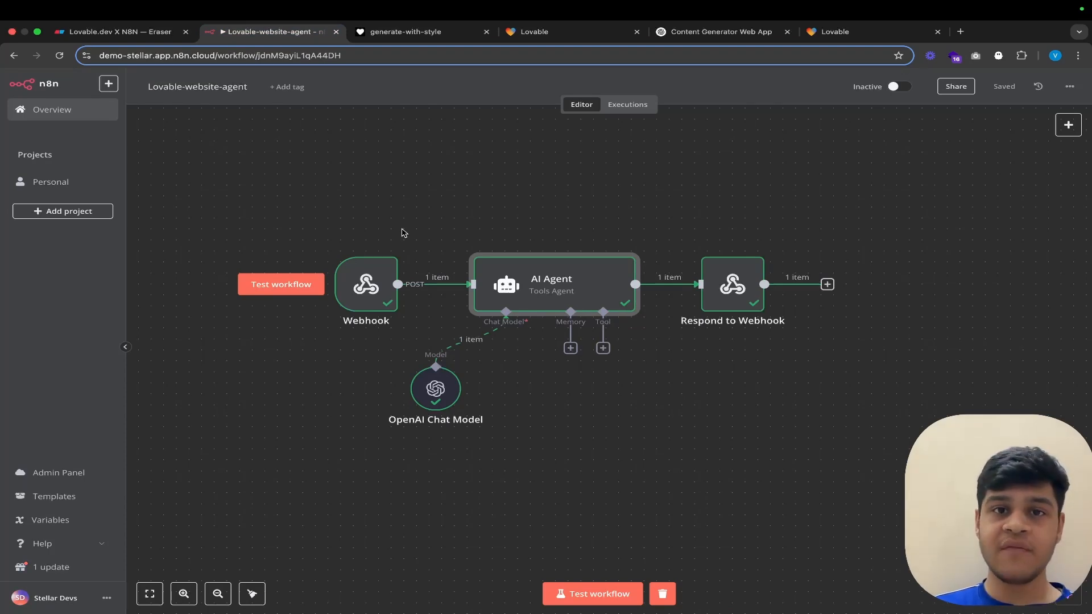
scroll(428, 295, left, 1)
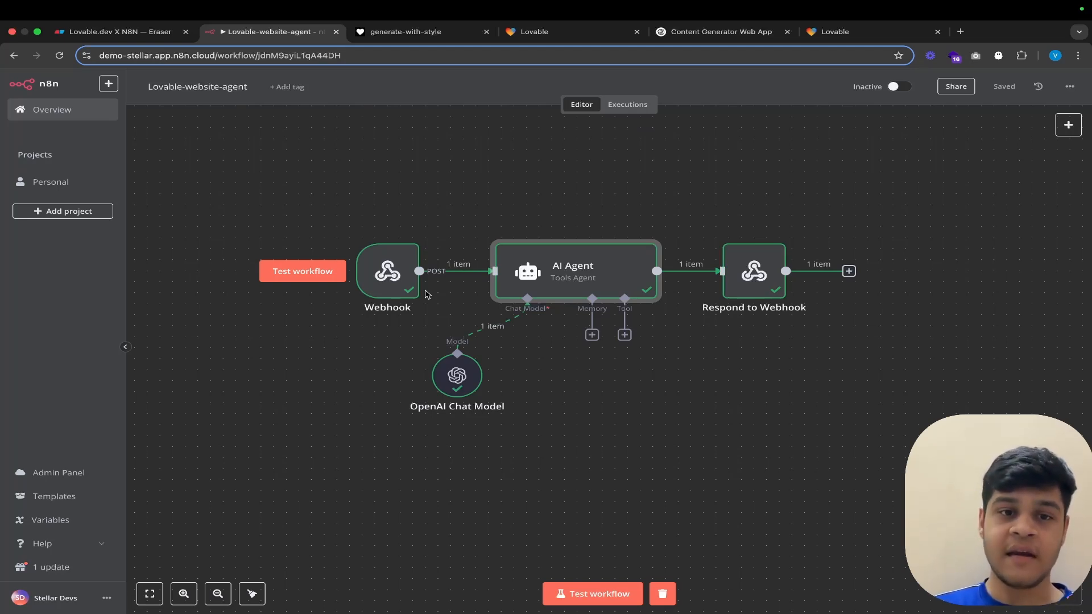
scroll(438, 297, left, 1)
scroll(437, 296, up, 1)
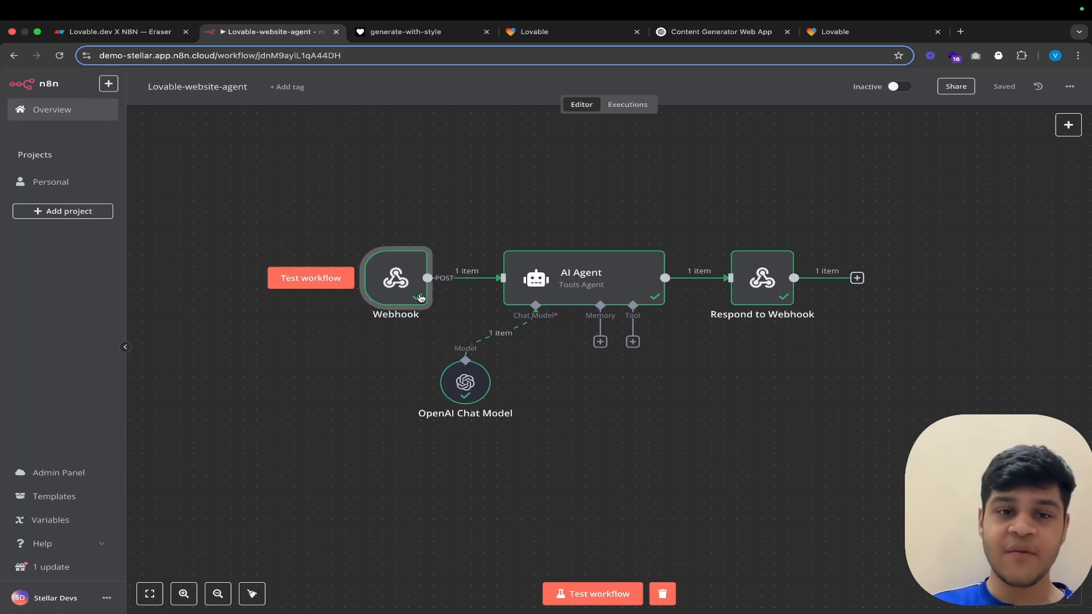
Step: Review the Webhook node's parameters and received data, then examine the AI Agent node's full prompt with its input fields and instructions
double_click(401, 286)
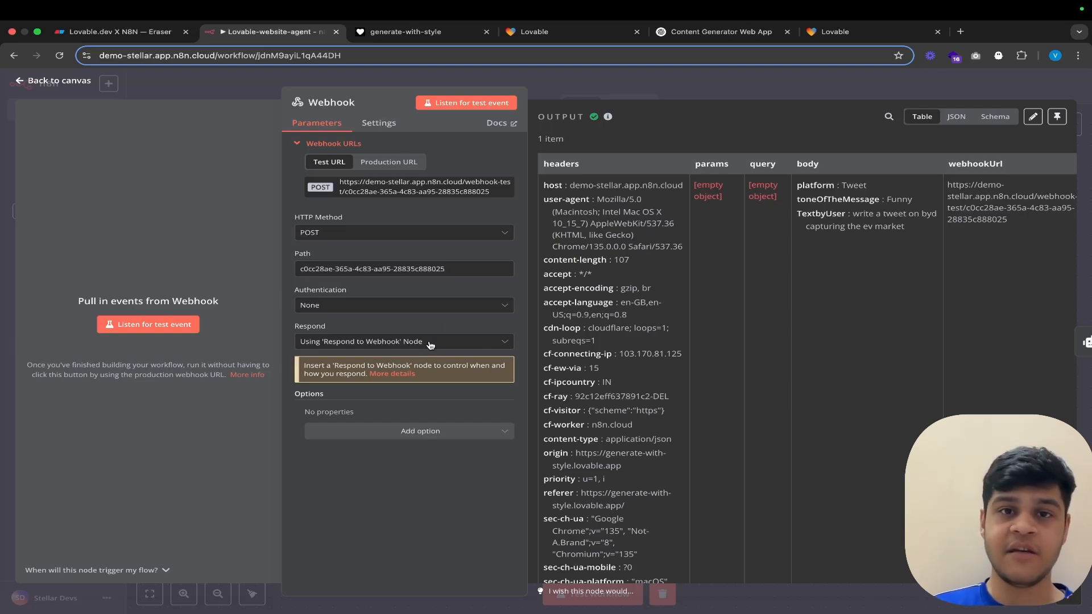
click(439, 79)
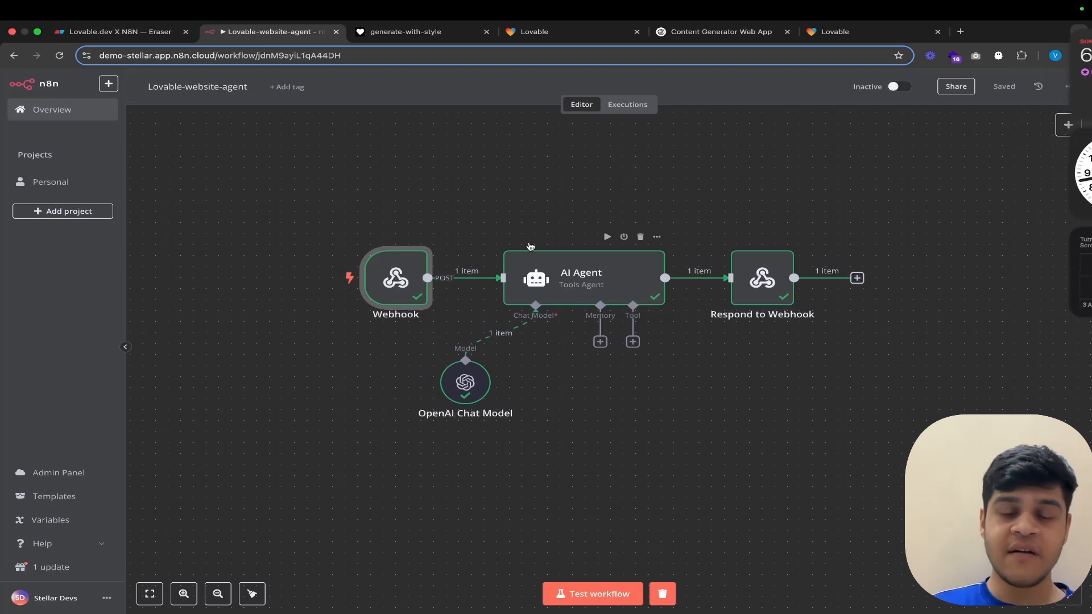
double_click(581, 274)
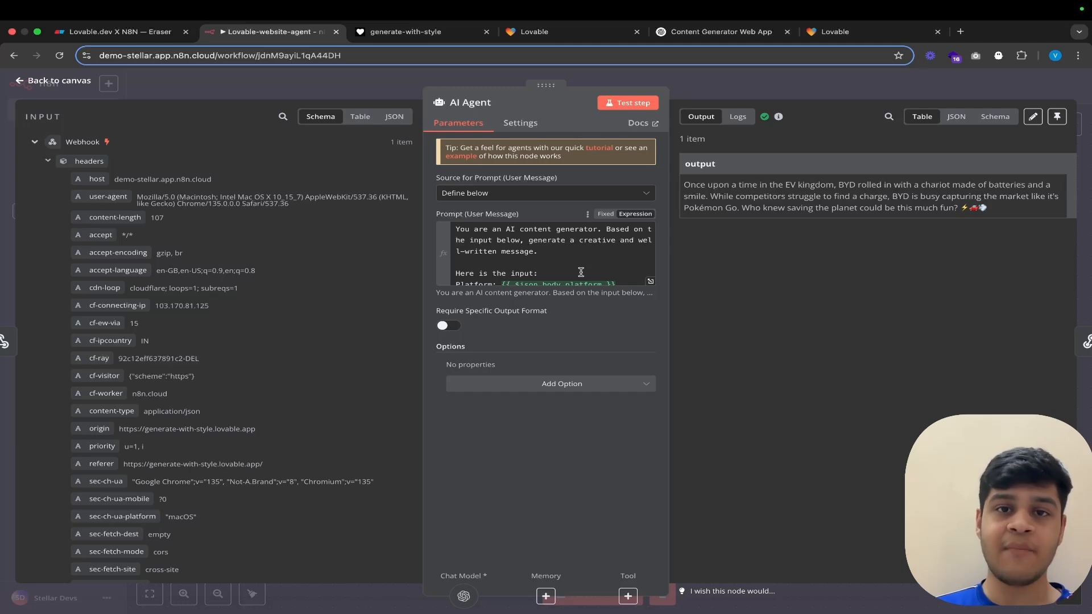
click(650, 281)
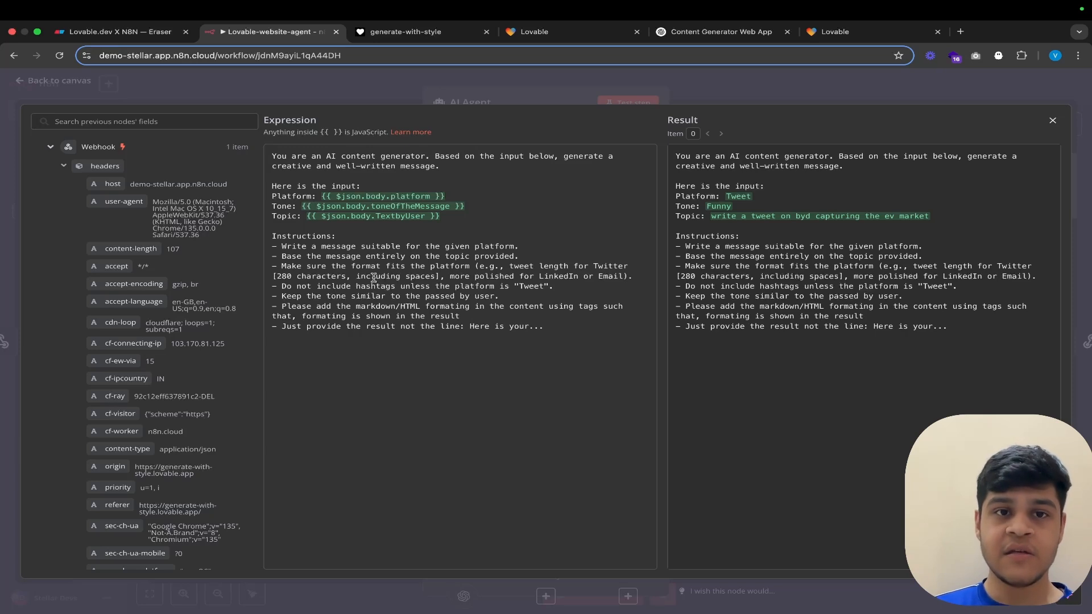
drag(546, 329, 290, 243)
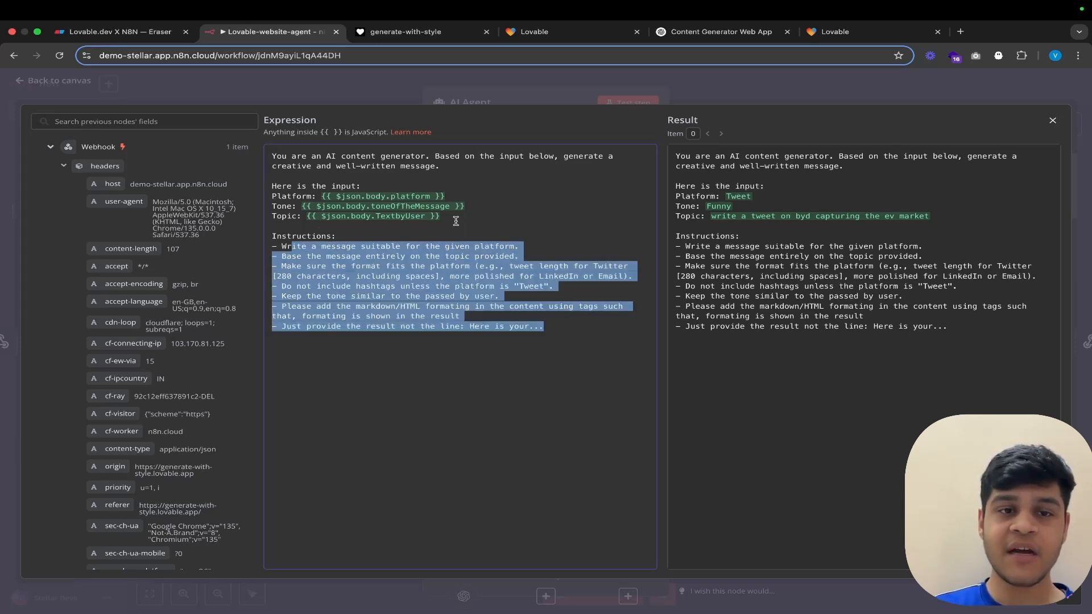
drag(441, 216, 306, 179)
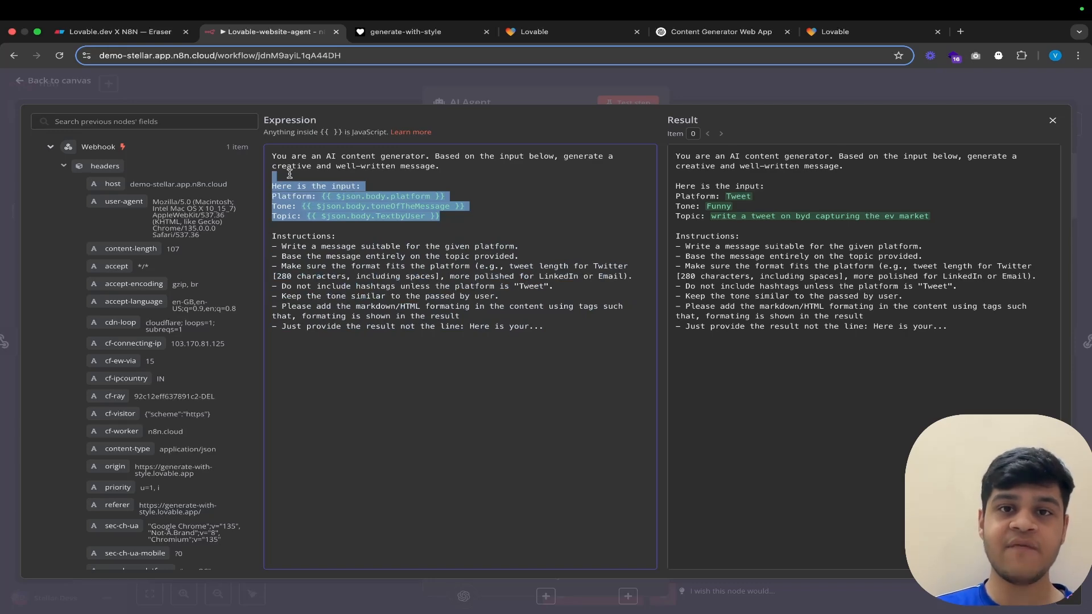
click(446, 98)
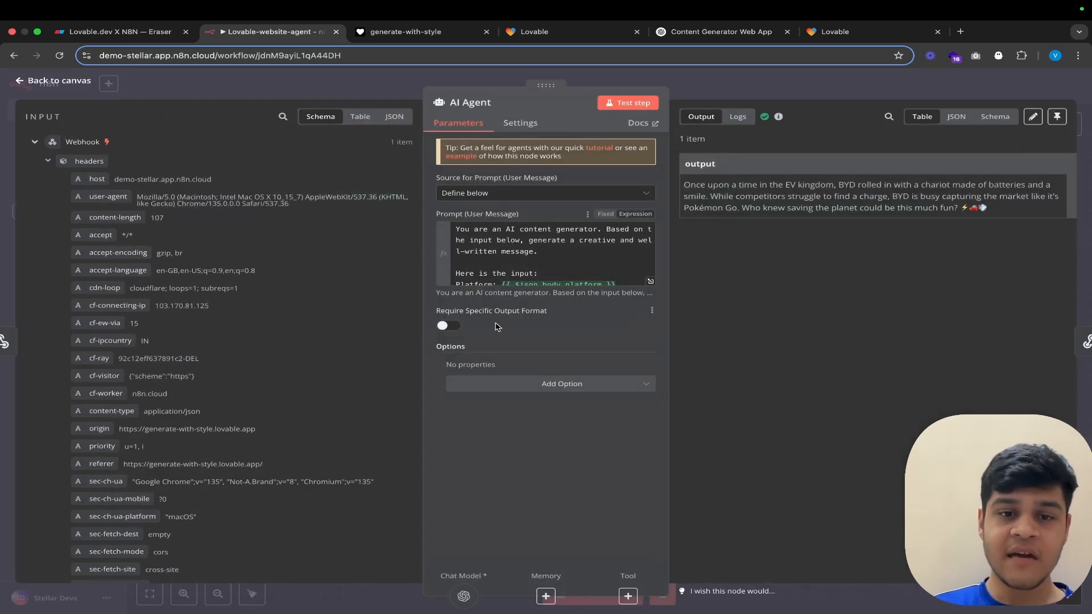
click(453, 77)
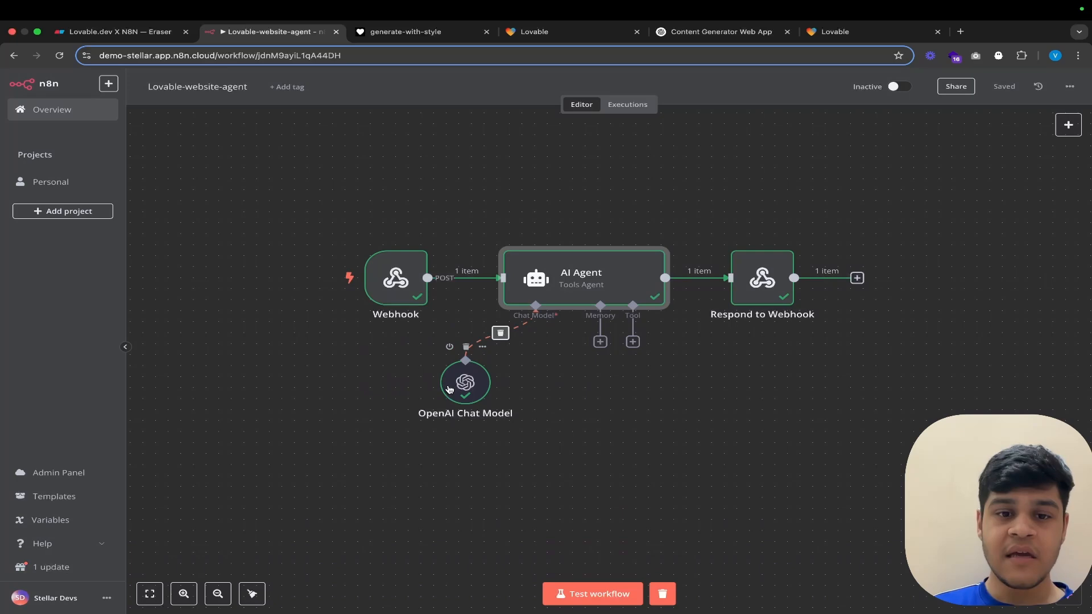
Step: Inspect the OpenAI Chat Model's settings and response text, then the Respond to Webhook node's configuration and output
double_click(469, 402)
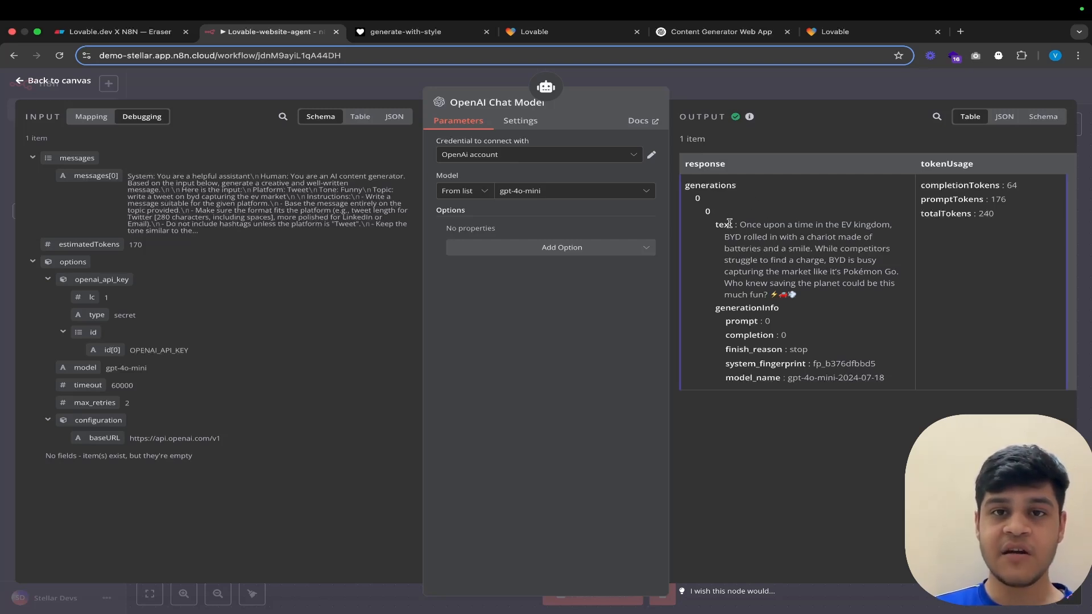
drag(741, 226, 807, 306)
click(729, 90)
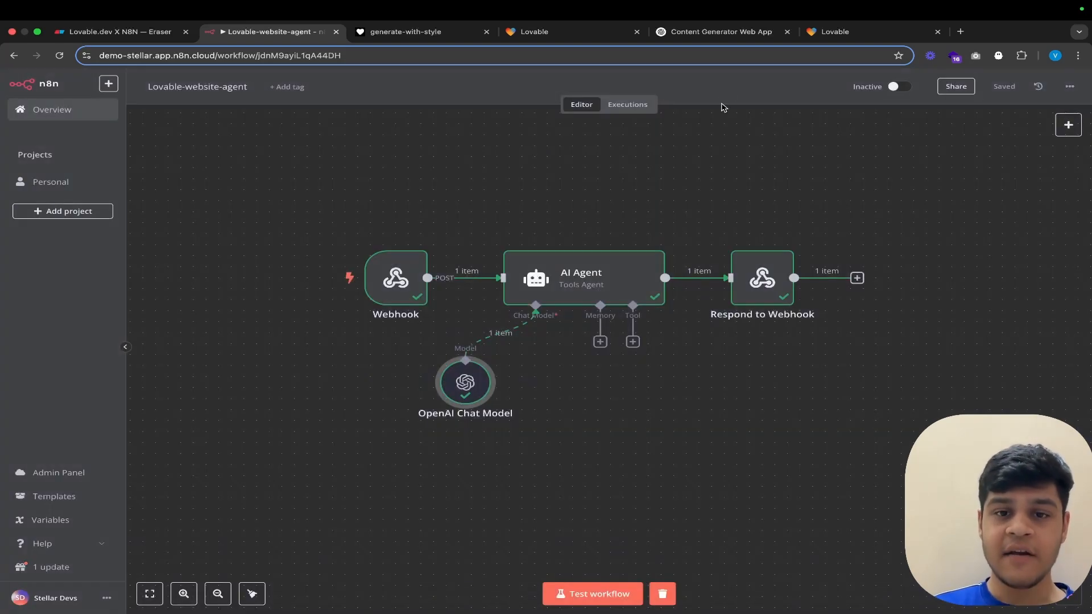
double_click(764, 283)
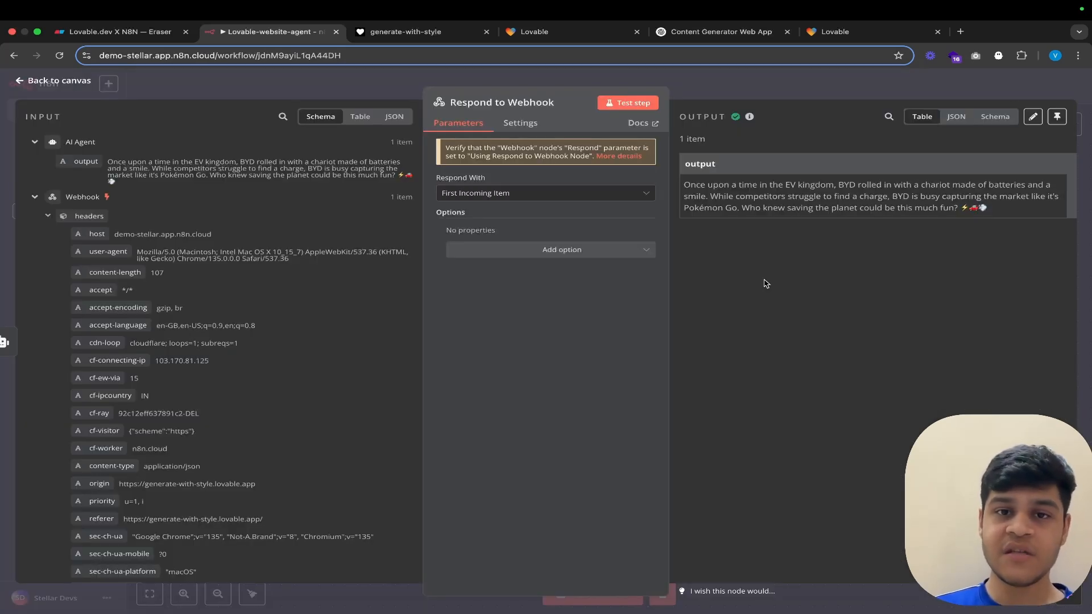
click(752, 87)
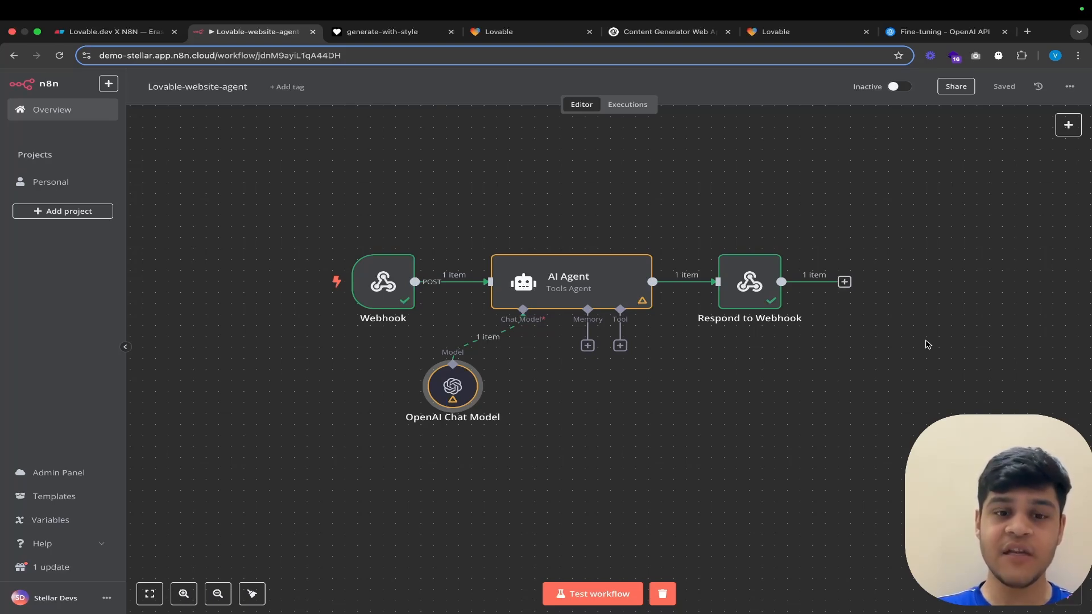
Step: Set the OpenAI Chat Model node's model to the fine-tuned ft:gpt-4o-mini-2024-07-18:personal::B6n1oX6p
double_click(453, 391)
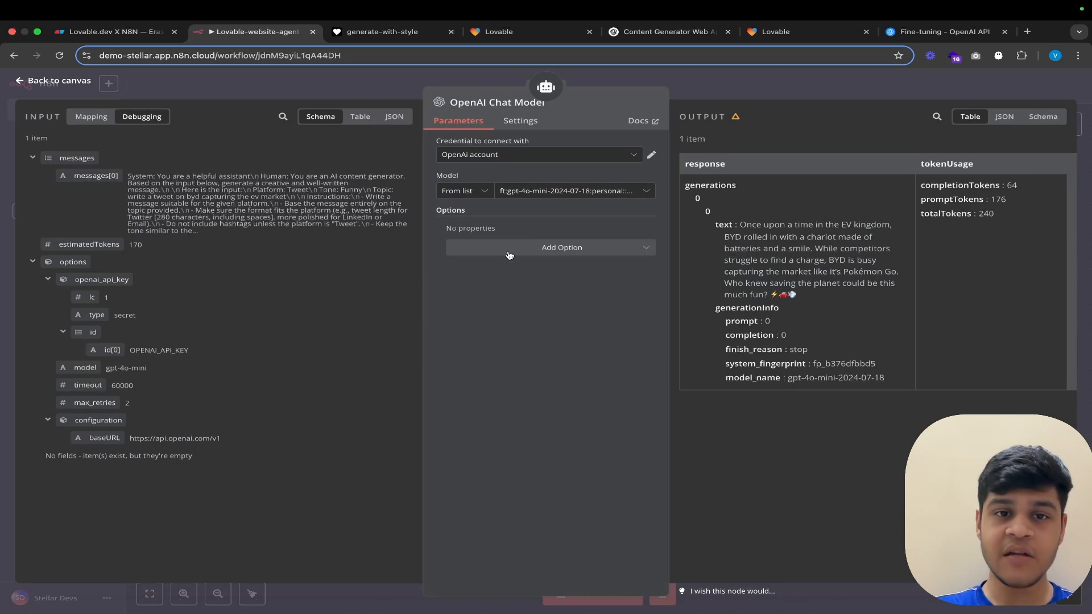
click(563, 191)
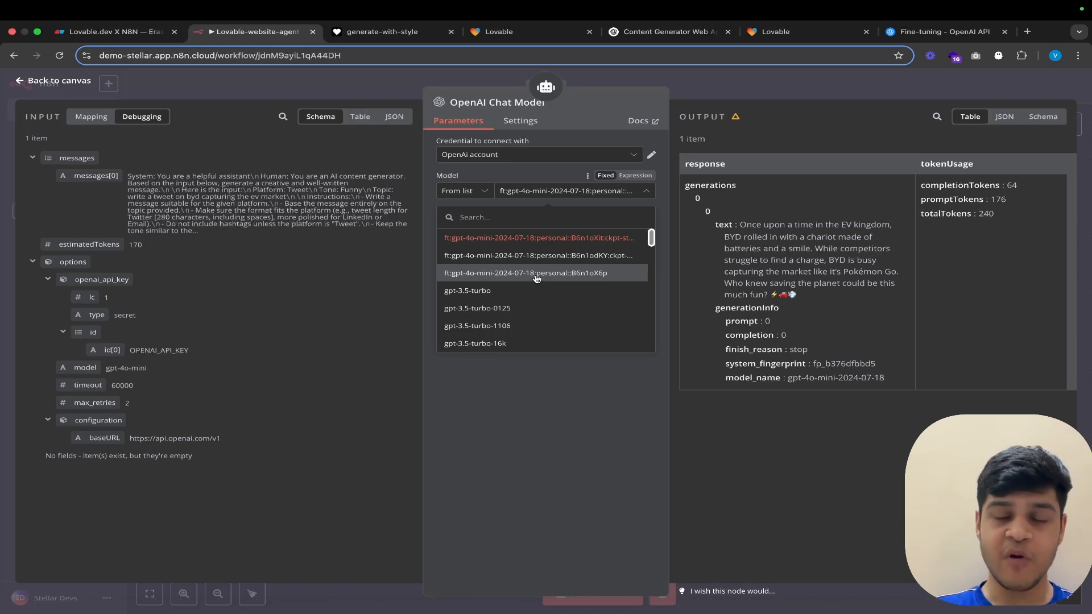
click(531, 274)
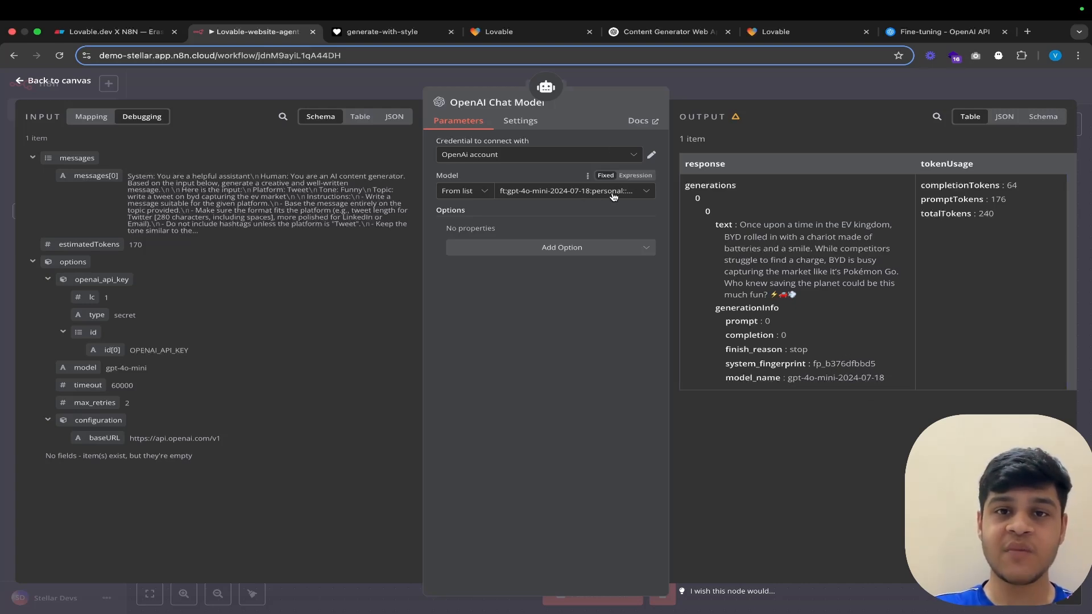
click(664, 77)
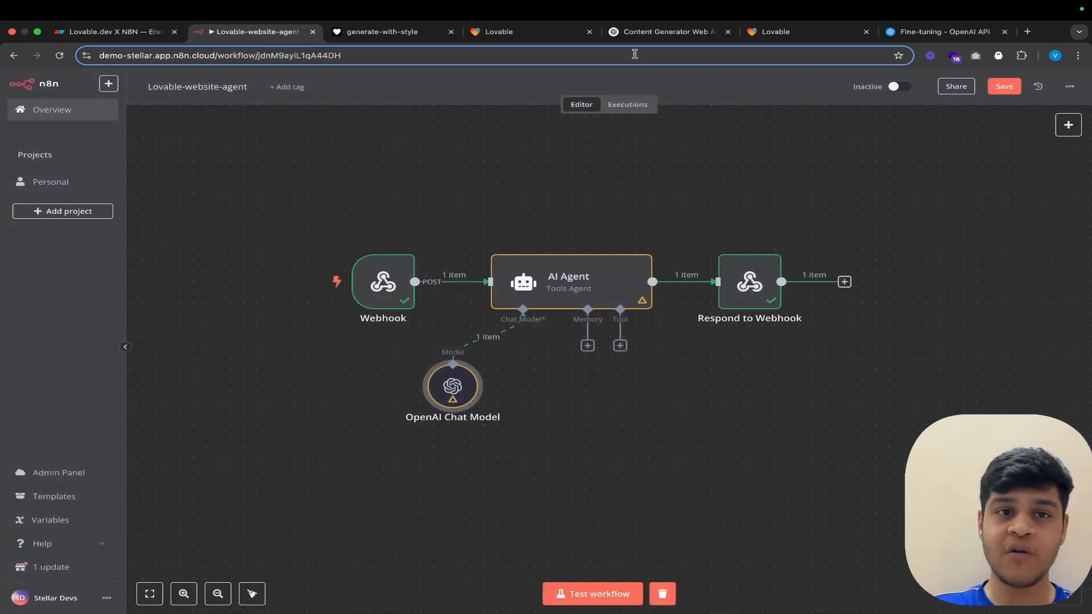
Step: Switch to the generate-with-style app and set the content type to LinkedIn Post
click(375, 34)
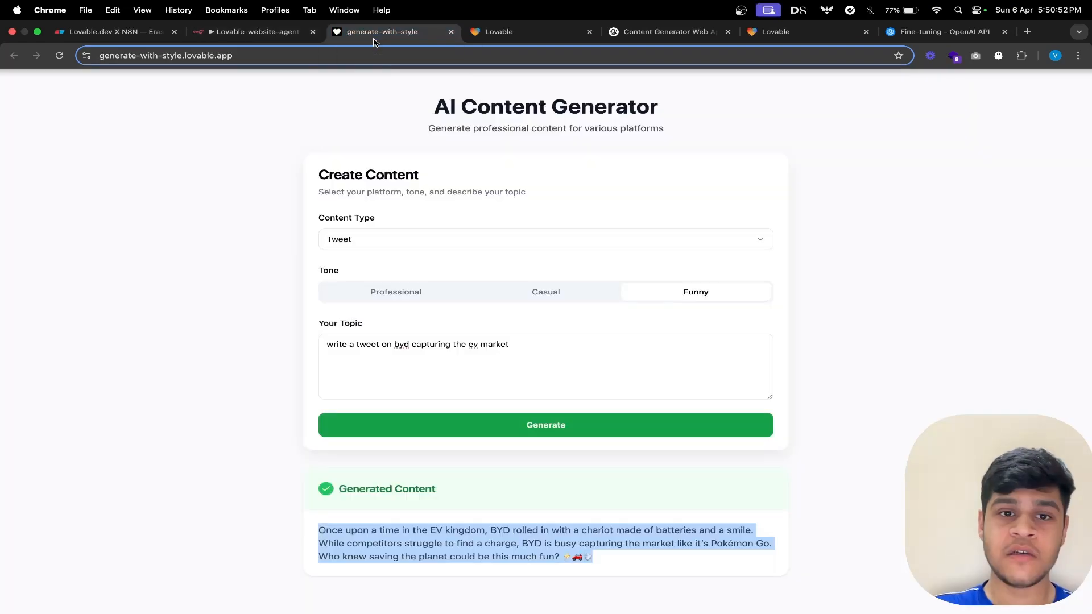
click(476, 240)
click(492, 275)
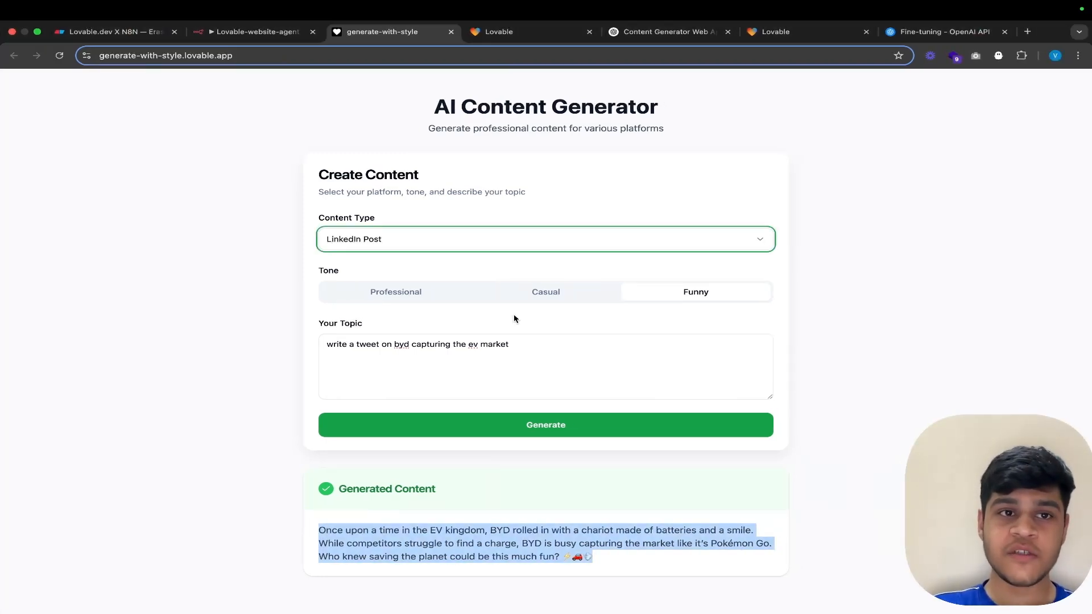
Step: Save the Lovable-website-agent workflow in n8n and start a test run, then return to the generate-with-style app
click(235, 35)
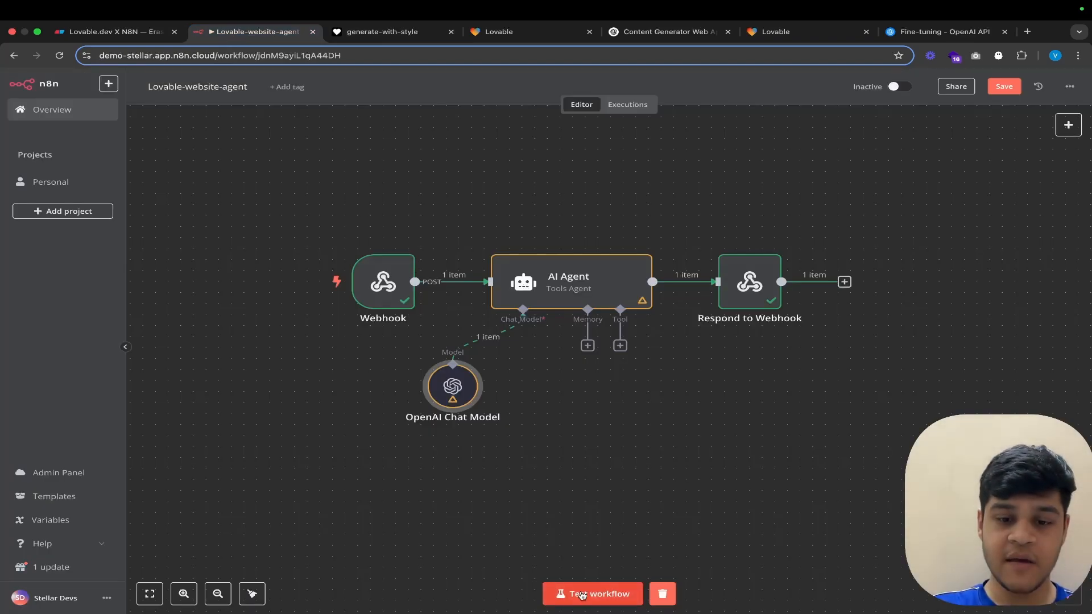
key(ctrl+s)
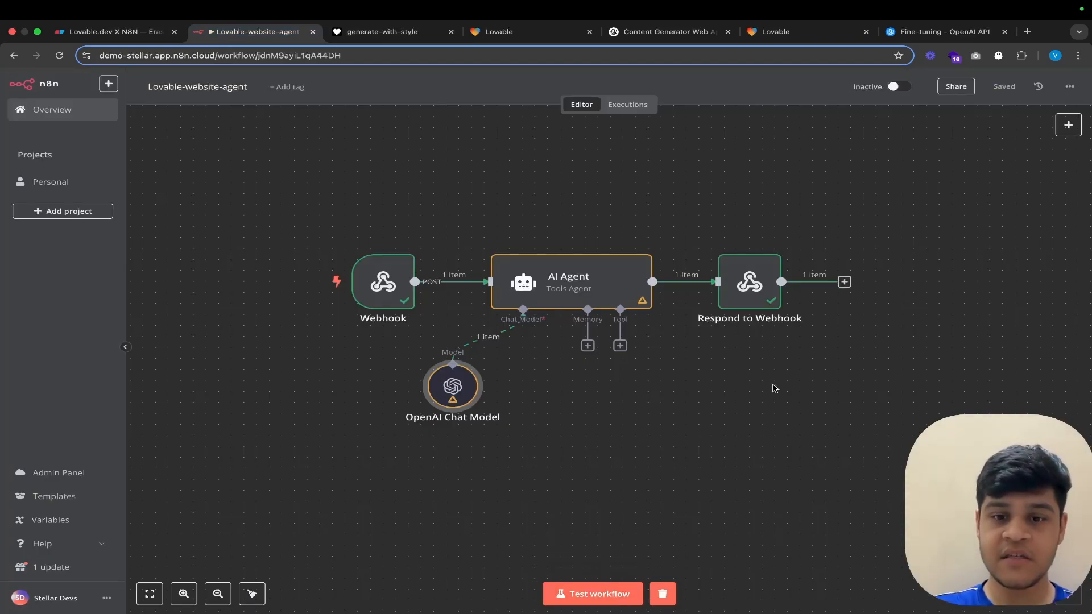
click(595, 591)
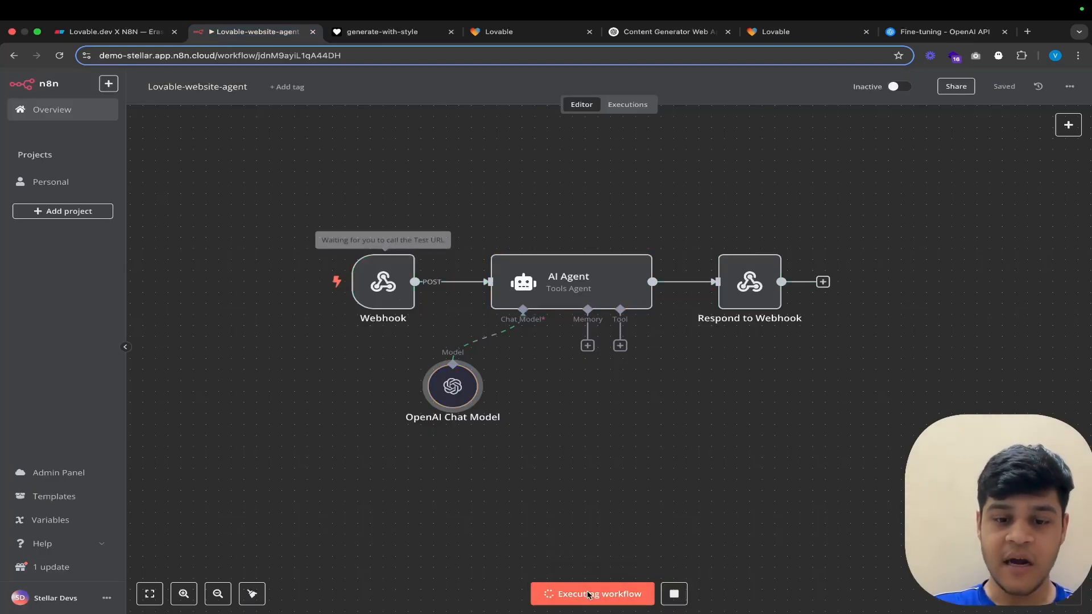
click(374, 35)
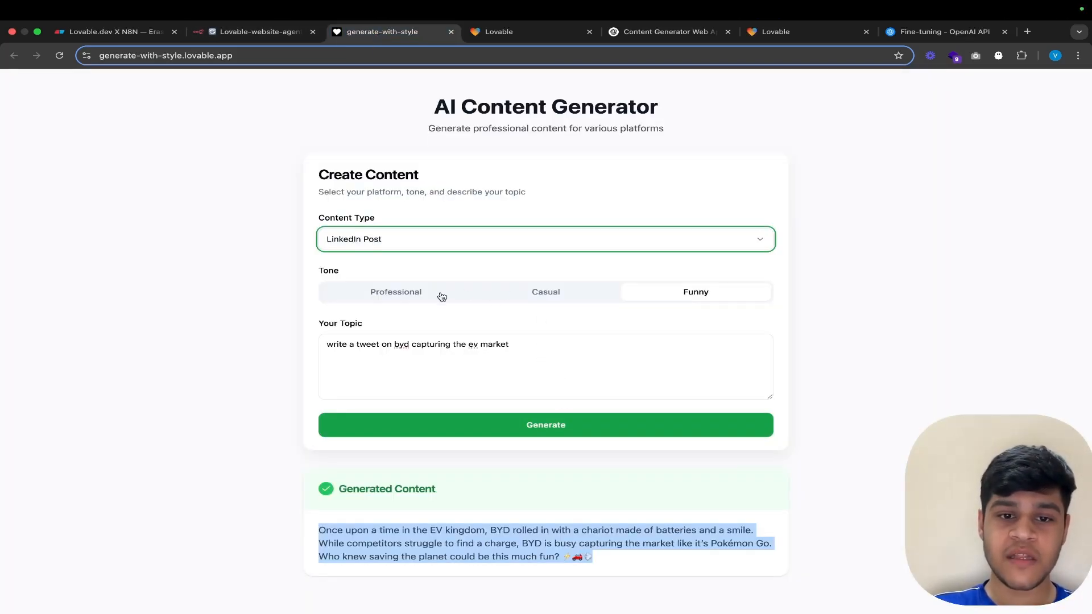
Step: Generate Casual-tone content for "write a linkedin post based on the topic how trump policies can create difficulties for international students coming to US for higher studies"
click(415, 296)
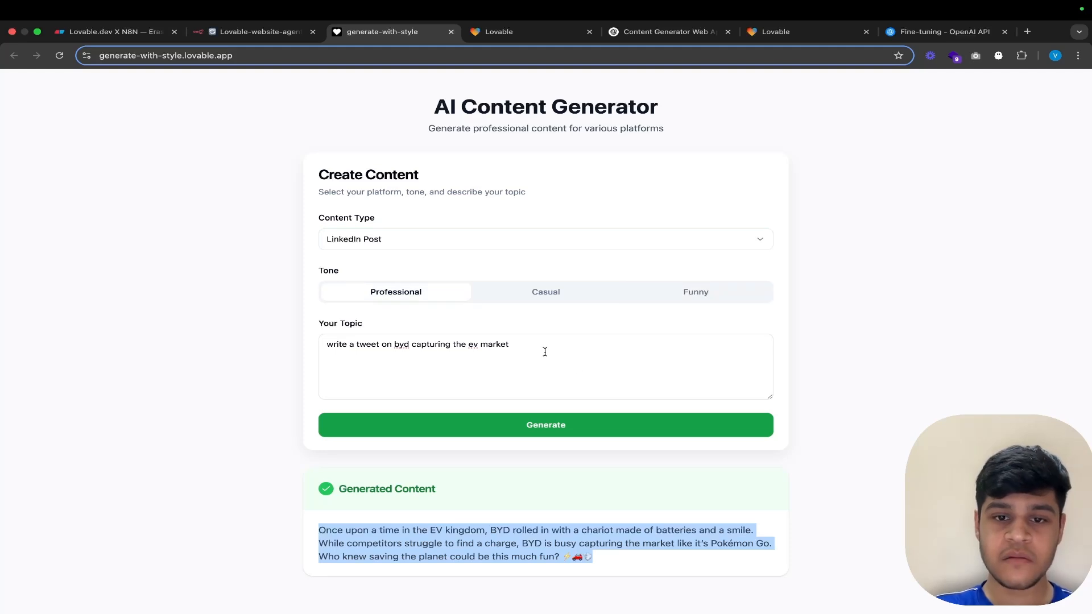
click(546, 295)
drag(526, 356, 311, 348)
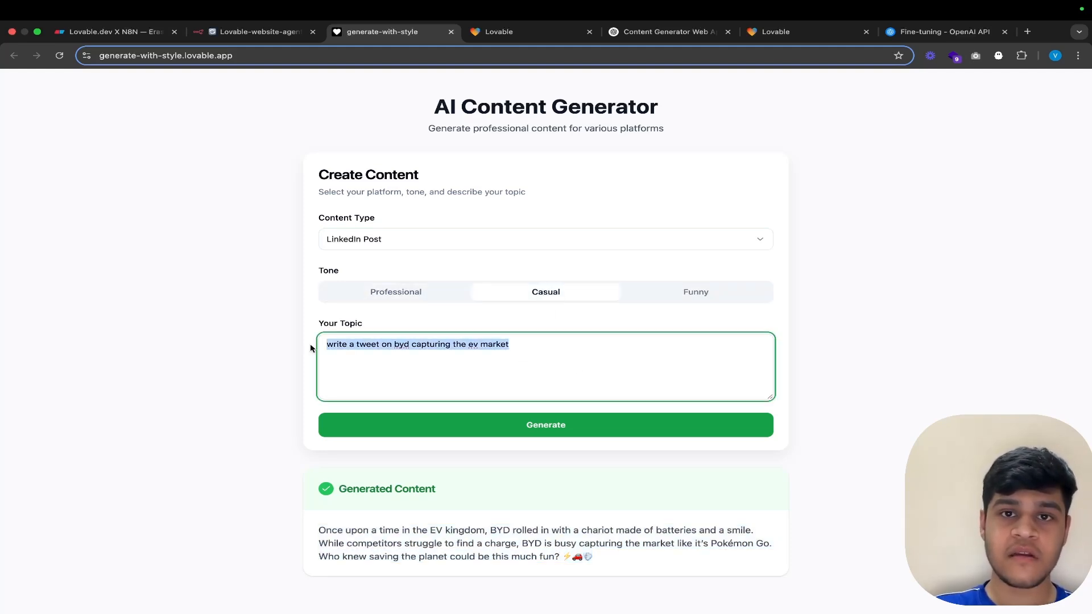
text(write a linkedin post based on the topic how trump policies can create difficulties for international students coming to US for higher studies)
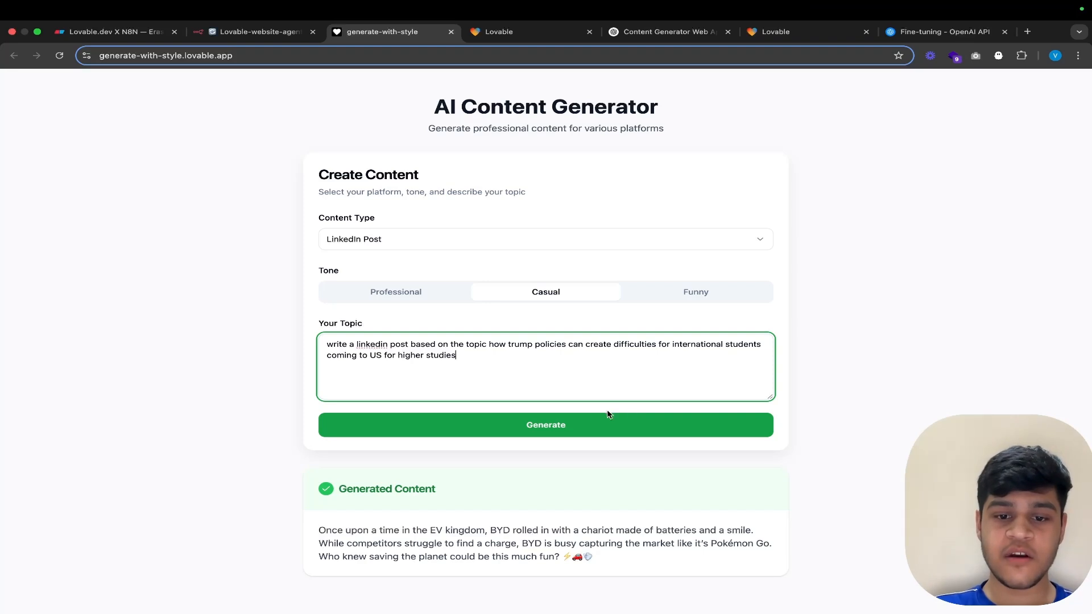
click(577, 426)
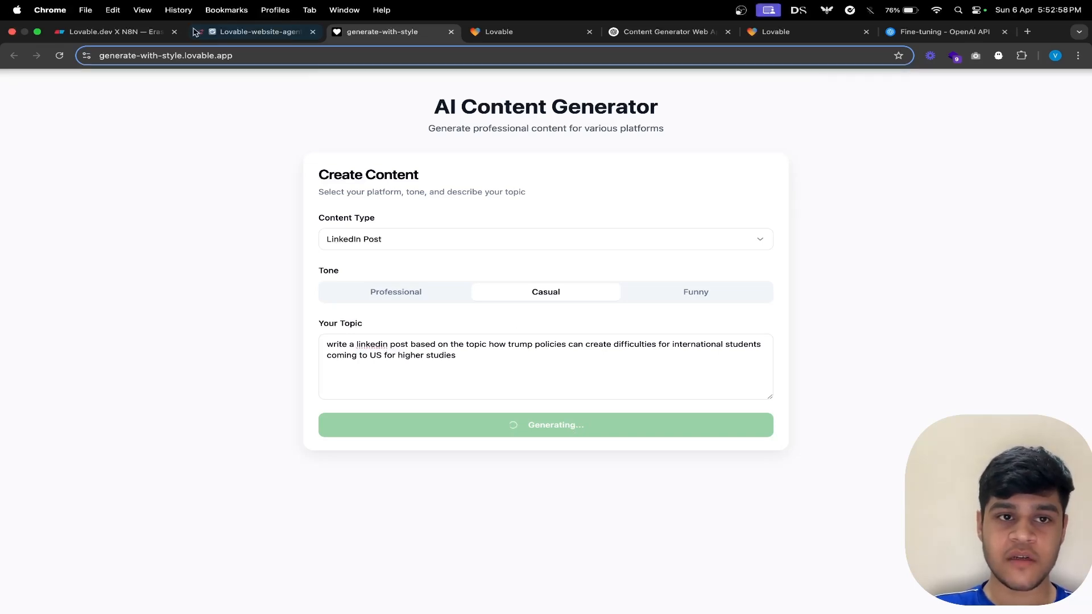
Step: Check the running workflow in n8n, then read the generated LinkedIn post in the generate-with-style app
click(256, 32)
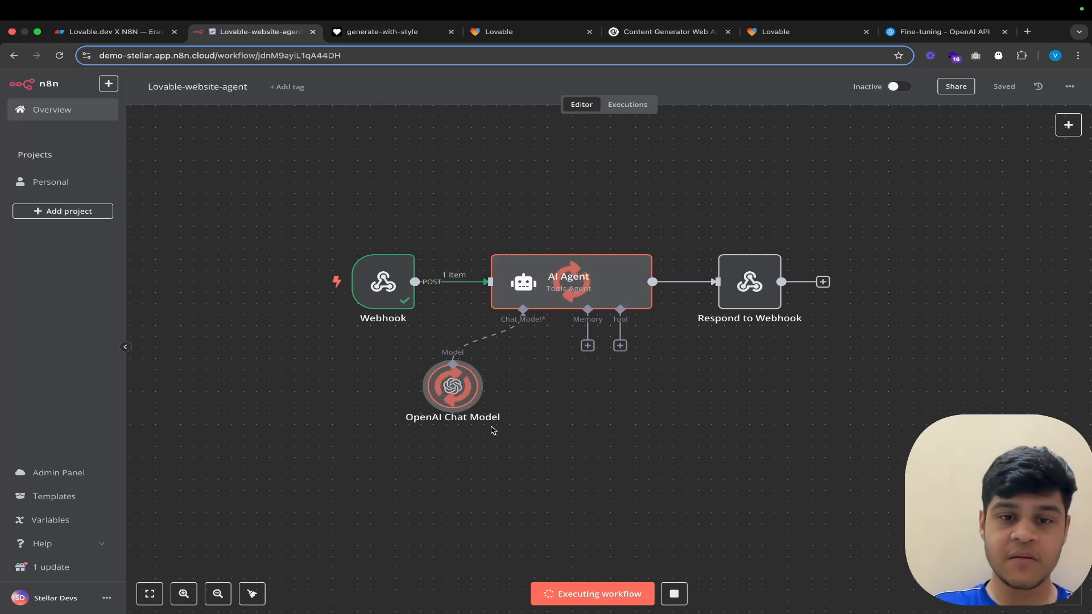
click(382, 33)
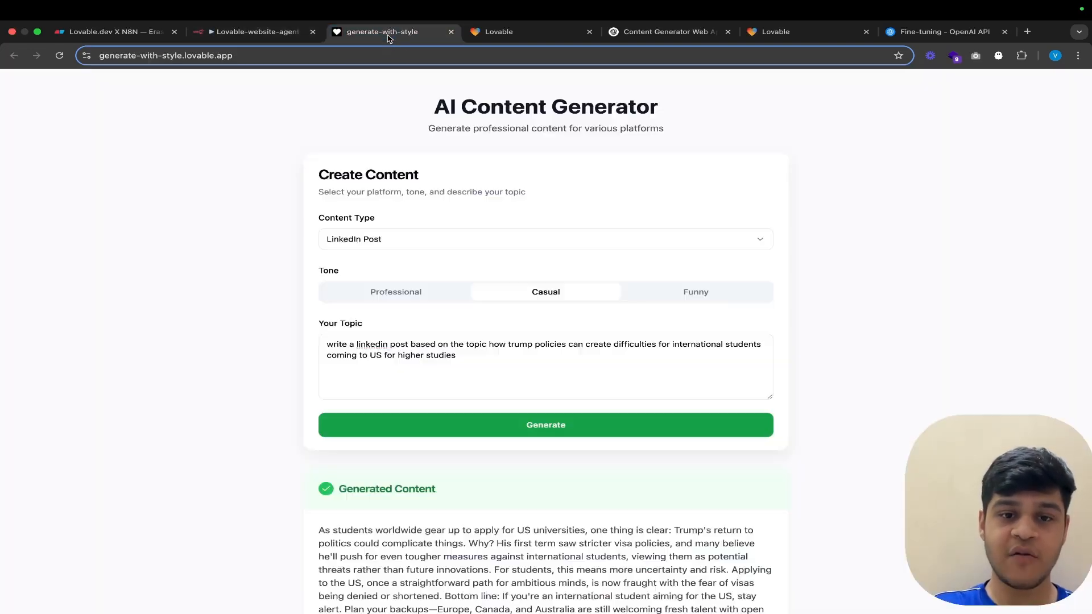
scroll(537, 344, down, 2)
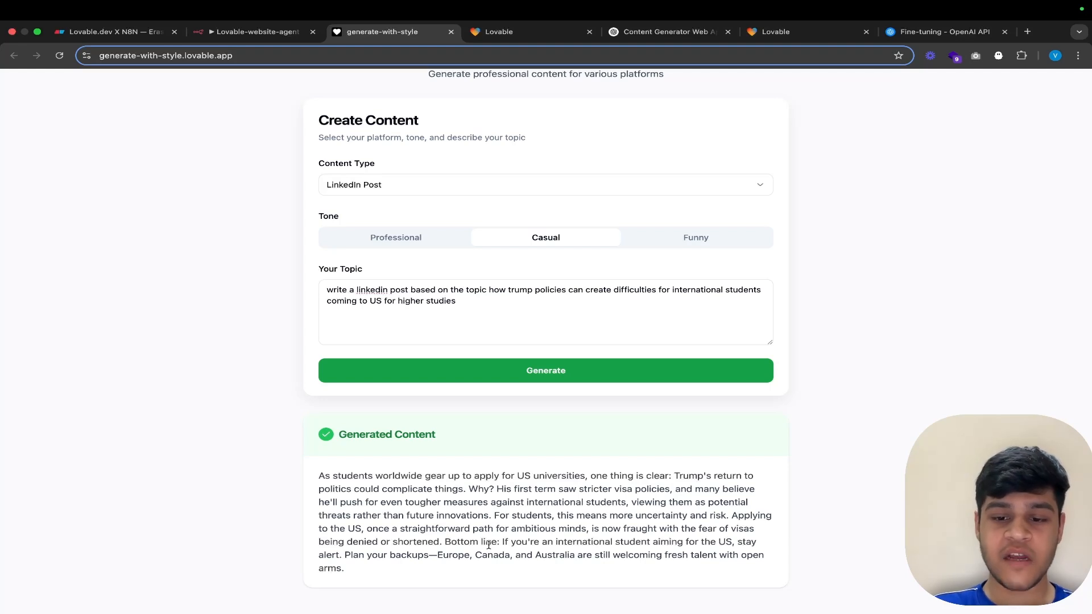
scroll(488, 545, up, 1)
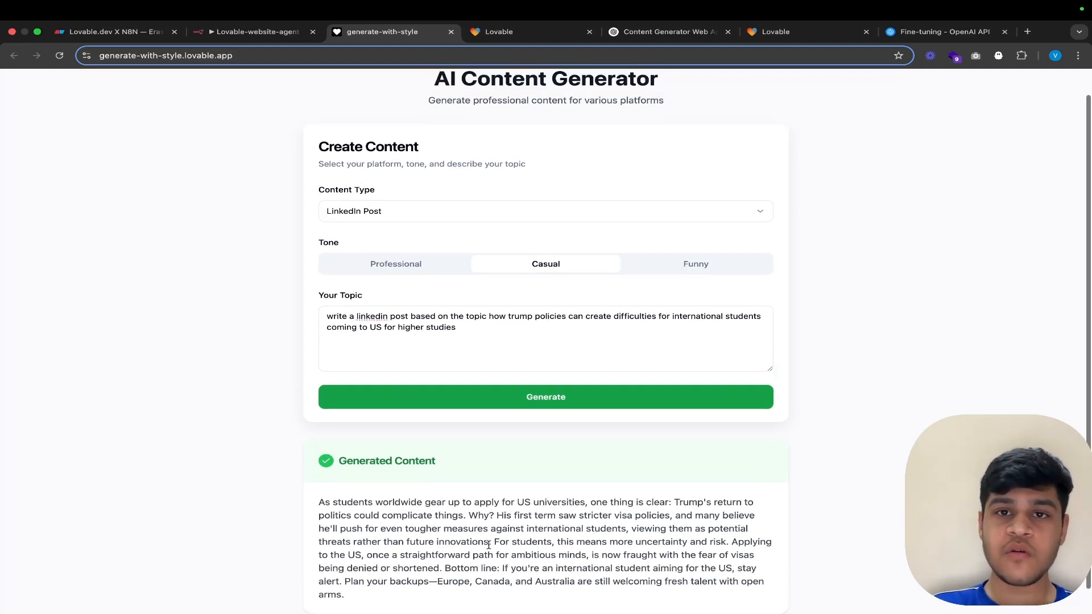
scroll(488, 545, down, 1)
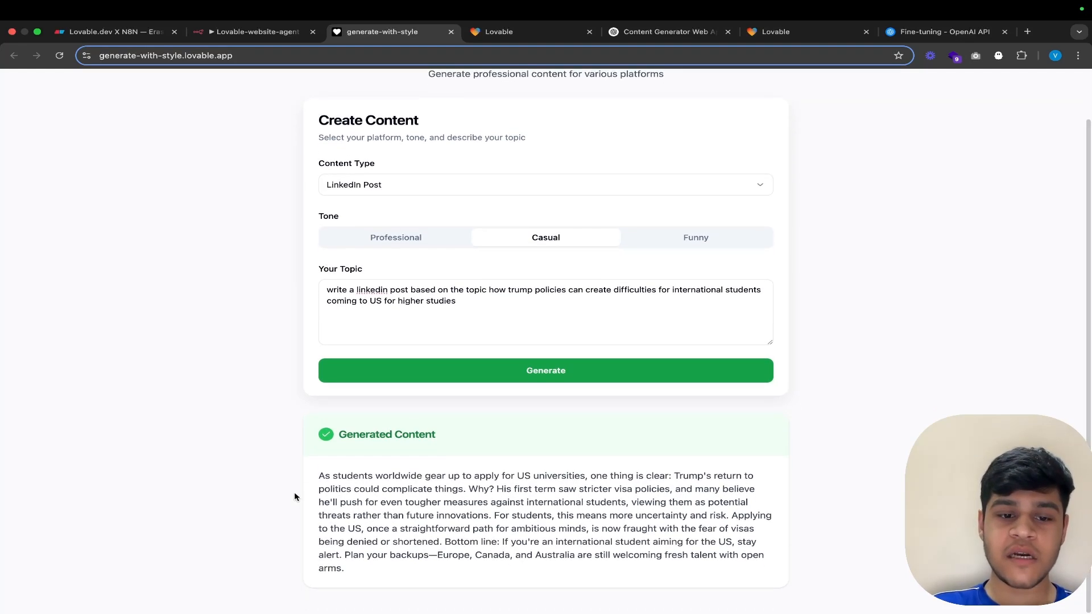
drag(318, 474, 423, 607)
click(412, 568)
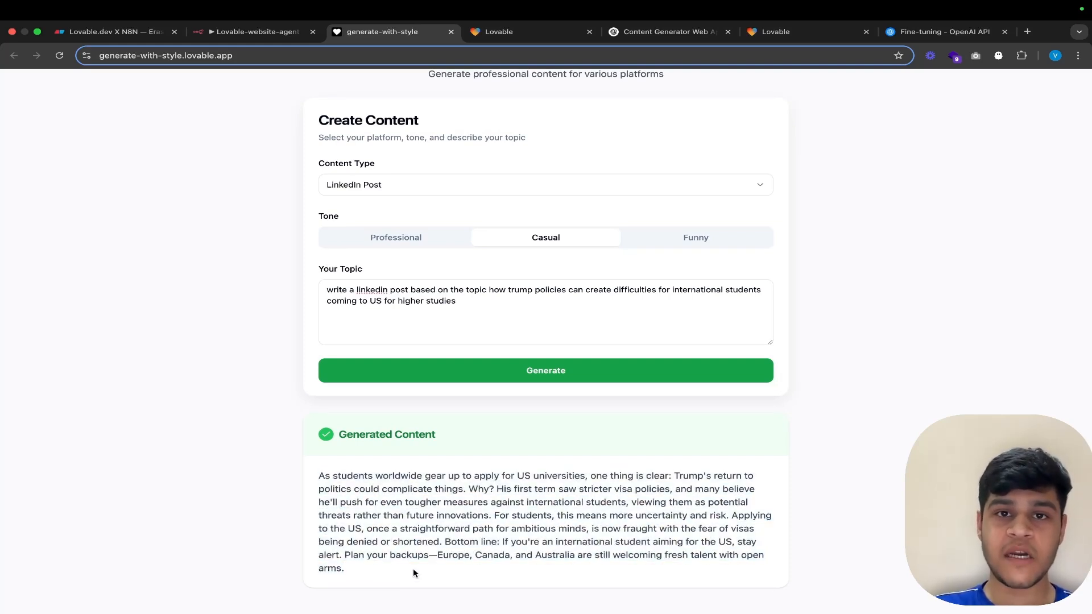
scroll(412, 568, up, 2)
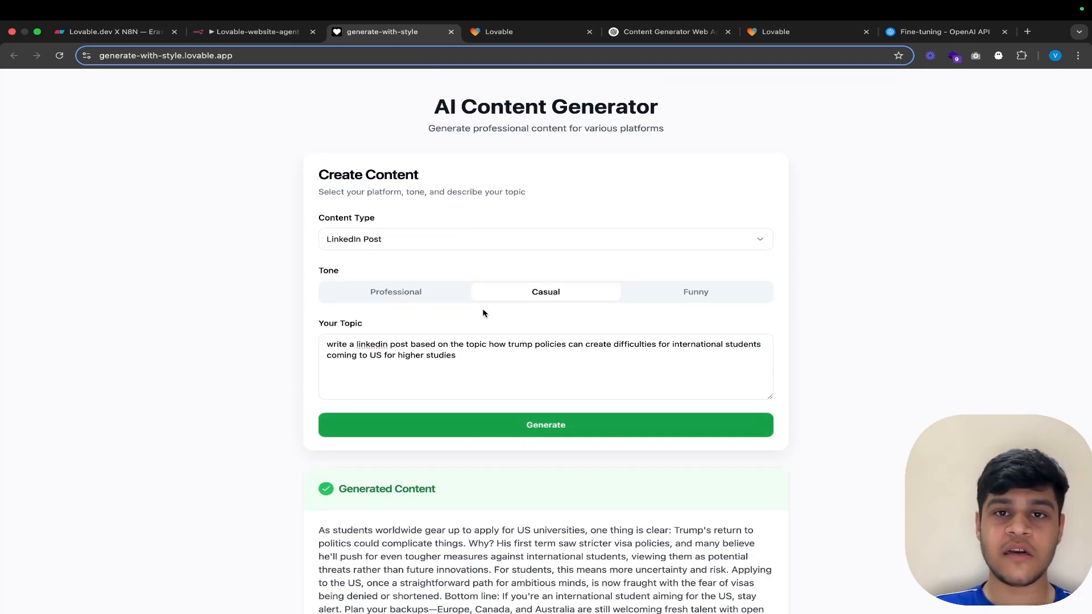
Step: View the executed workflow's nodes in n8n, then return to the generate-with-style app
click(256, 32)
scroll(512, 254, up, 1)
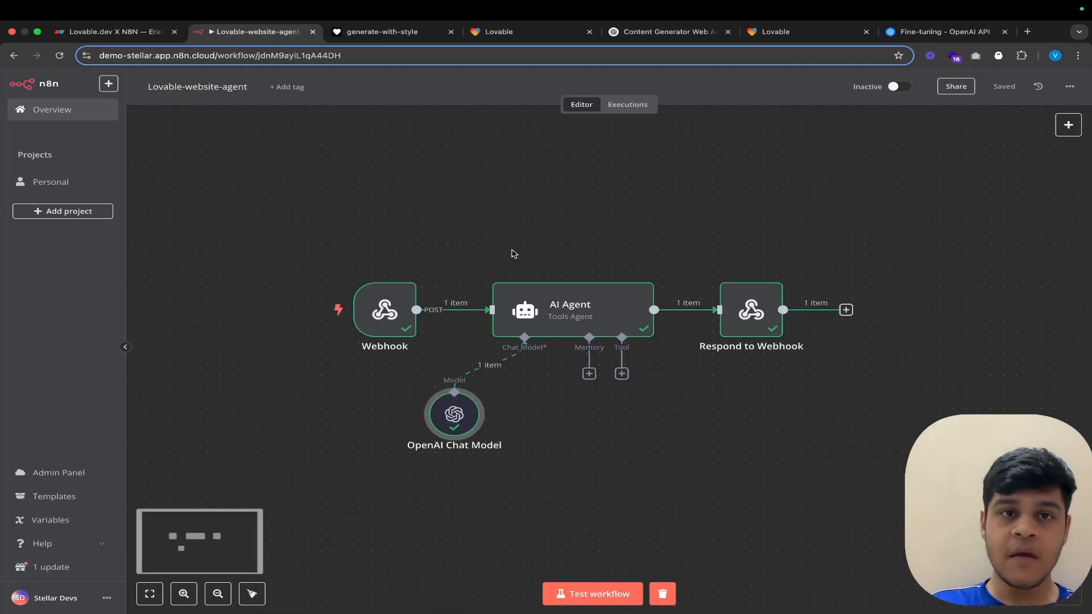
click(404, 37)
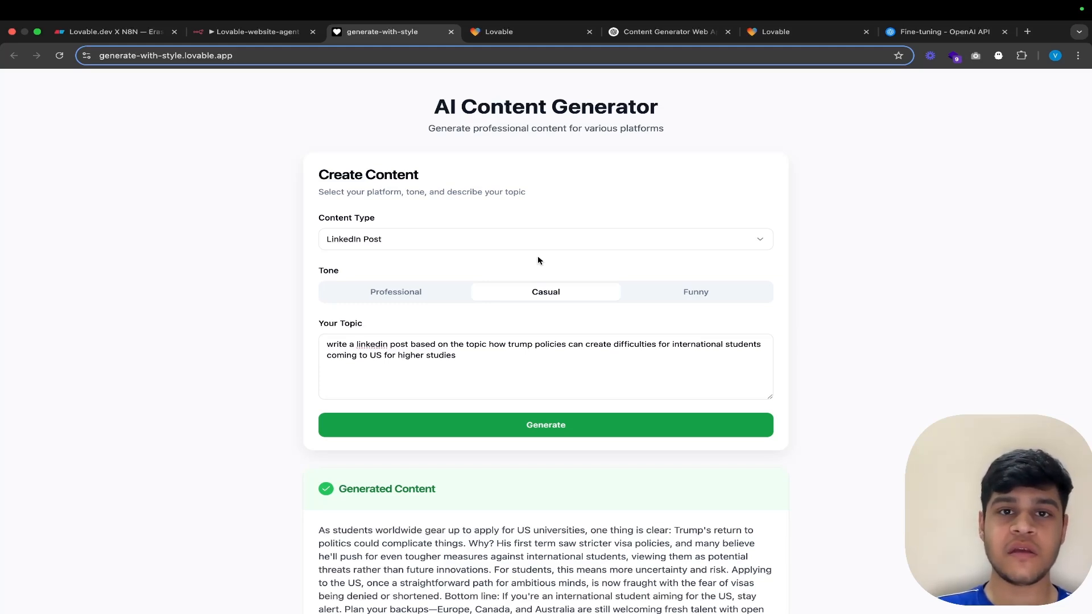
Step: Read the full generated LinkedIn post below the form in the generate-with-style app
scroll(538, 261, down, 1)
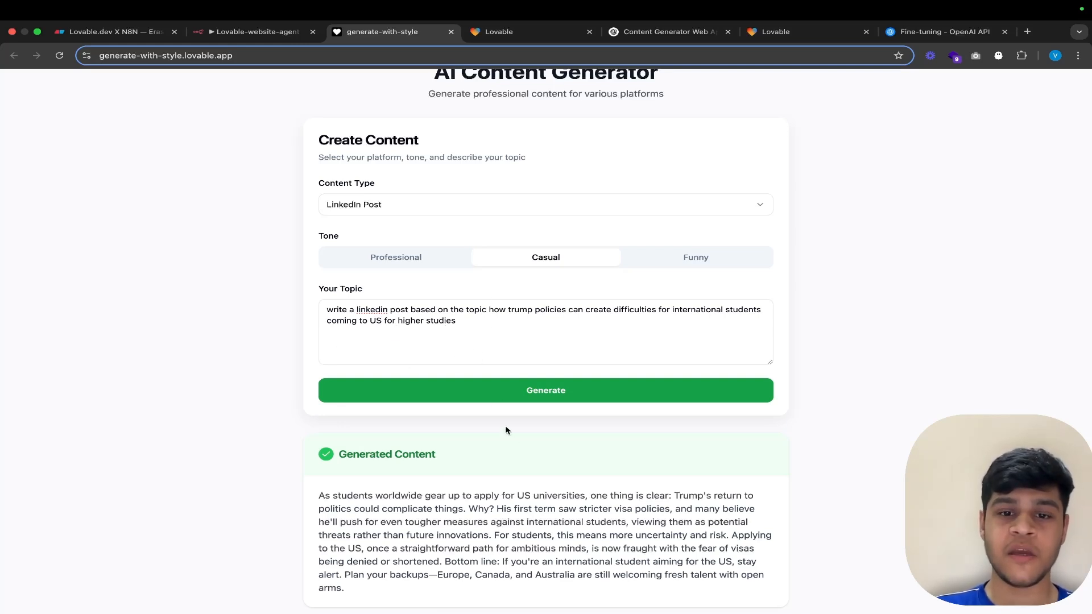
scroll(514, 441, down, 1)
click(563, 365)
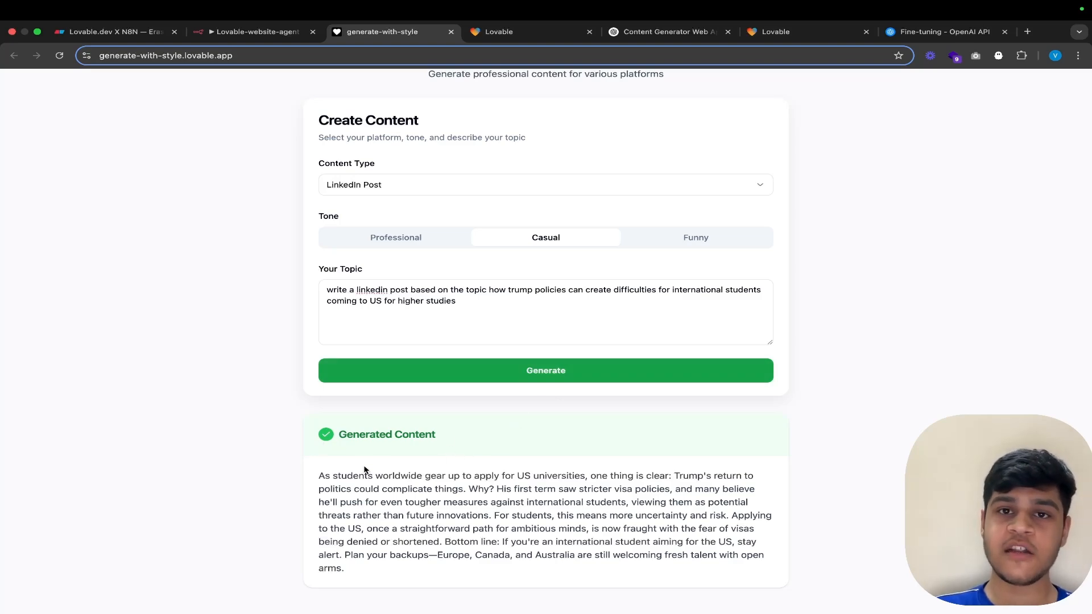
Step: Switch to the Content Generator Web App chat in ChatGPT and read the request's tech stack, content type, tone and response box requirements
click(639, 34)
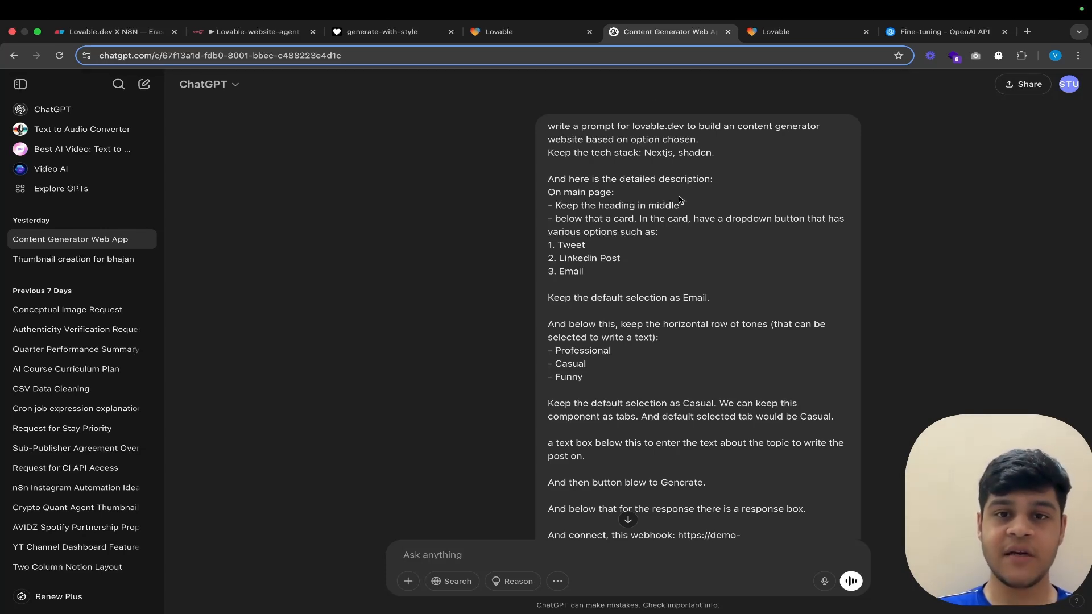
scroll(680, 200, down, 1)
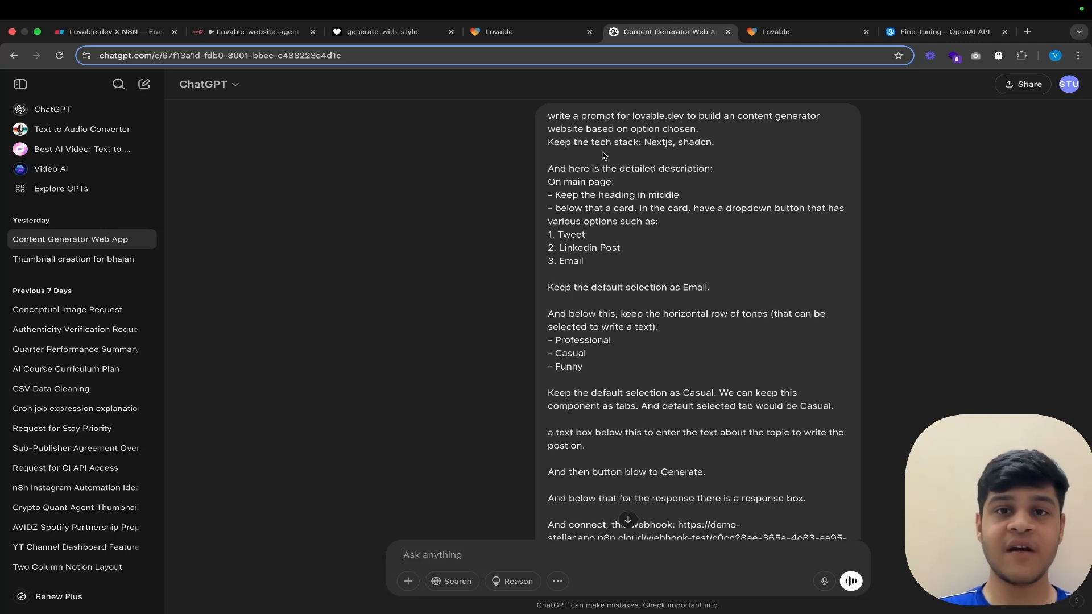
scroll(637, 148, down, 1)
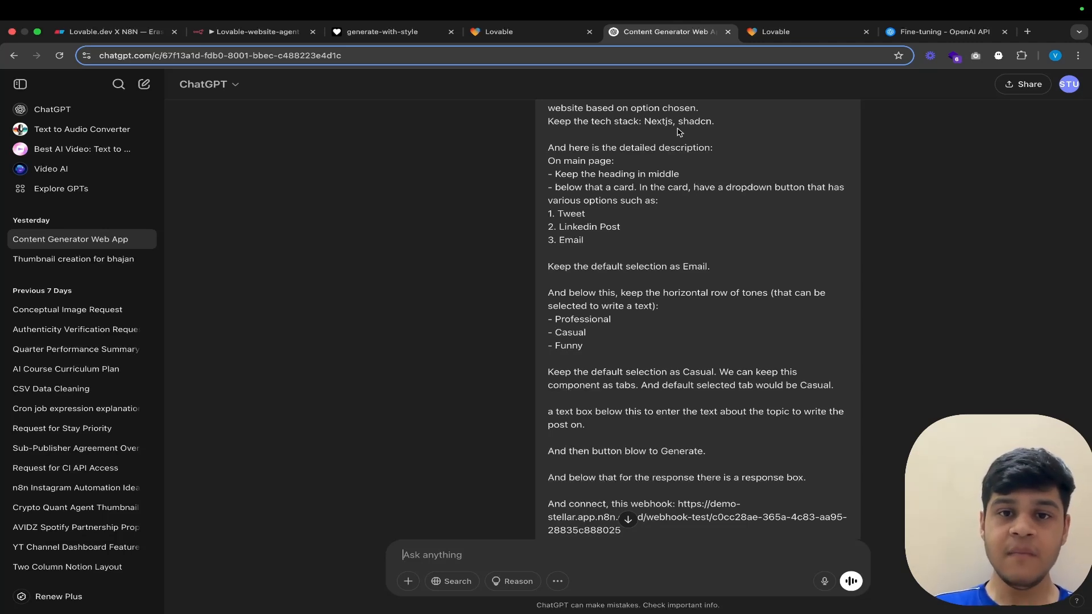
scroll(677, 131, down, 1)
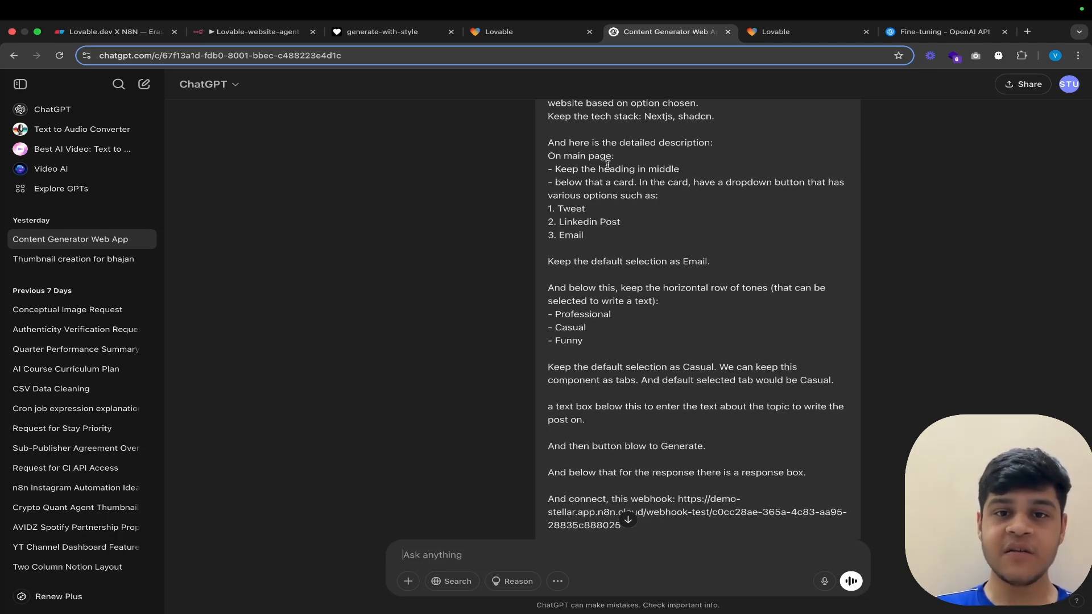
scroll(612, 176, down, 1)
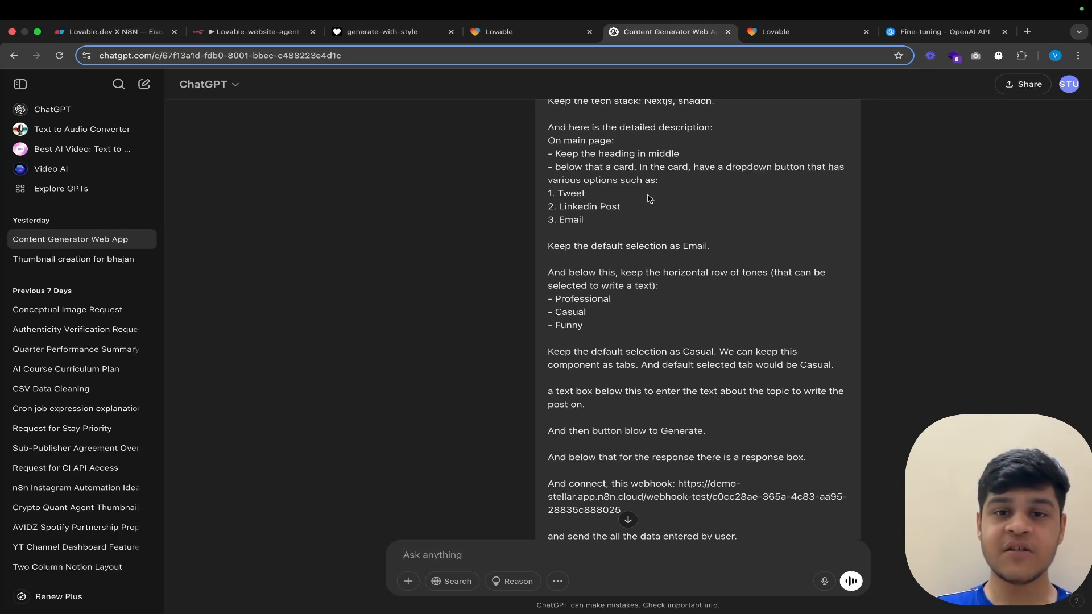
scroll(605, 208, down, 1)
scroll(596, 218, down, 1)
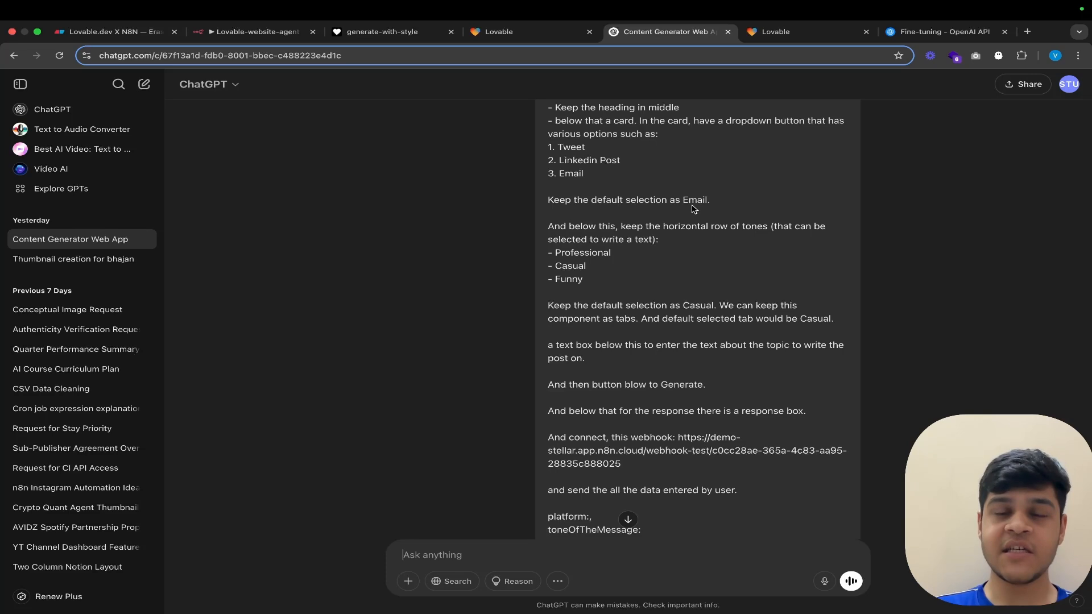
scroll(693, 209, down, 2)
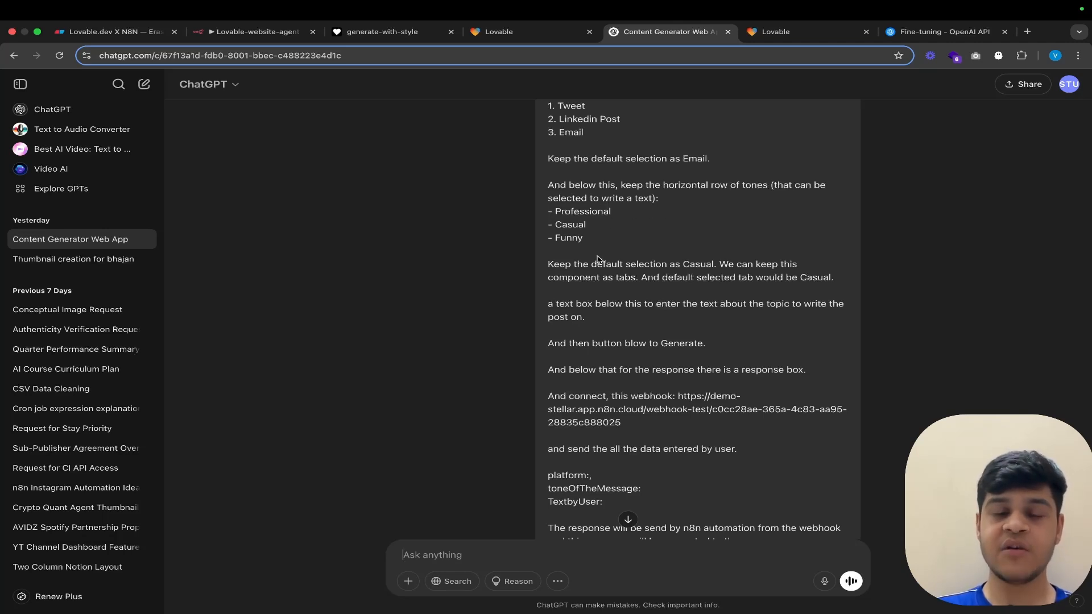
scroll(597, 253, down, 2)
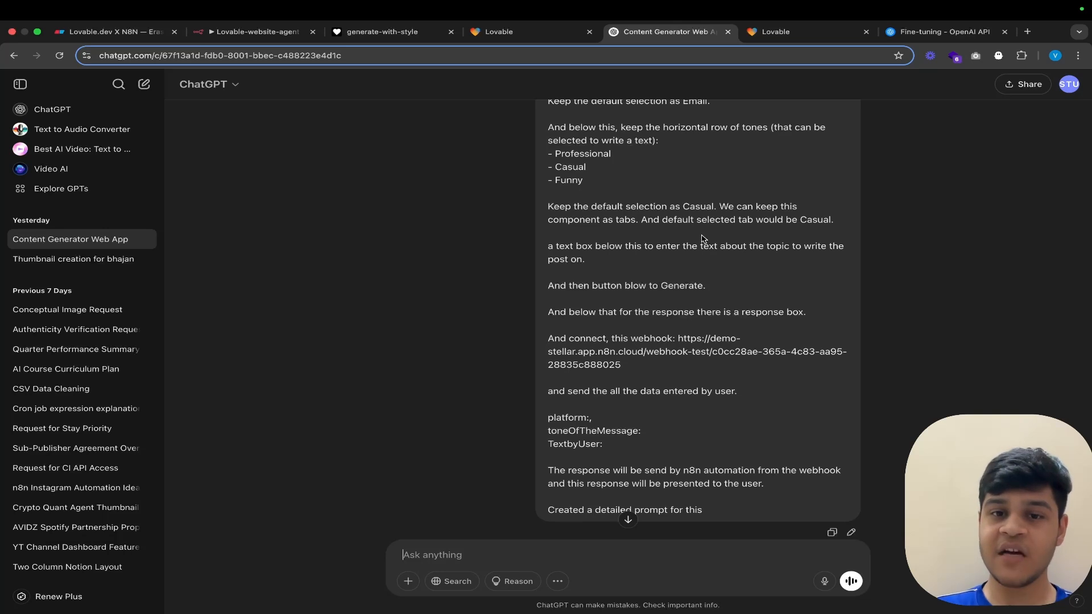
scroll(702, 239, down, 1)
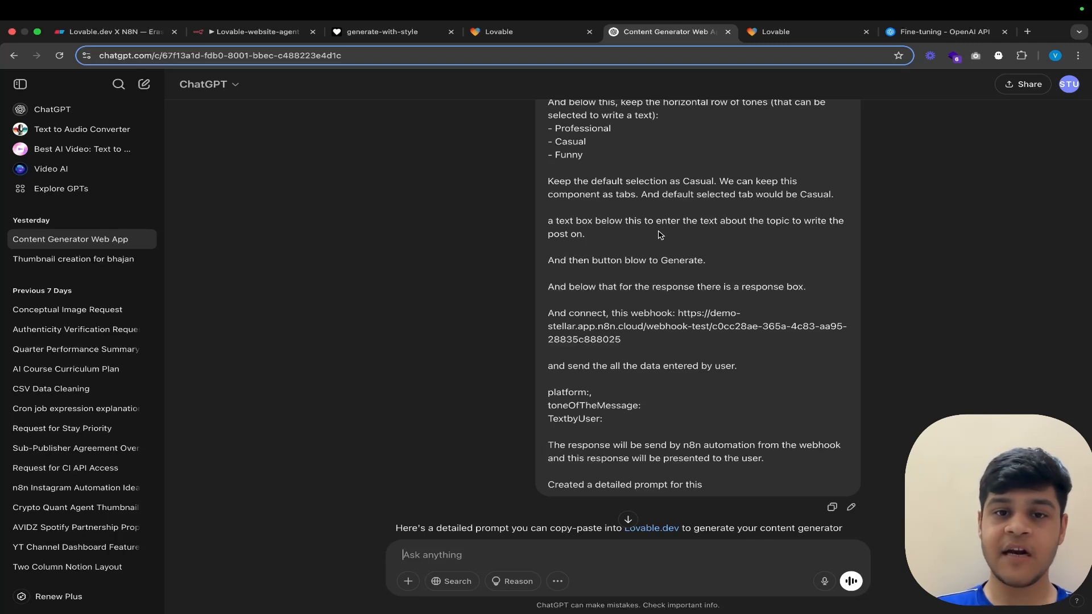
scroll(660, 234, down, 1)
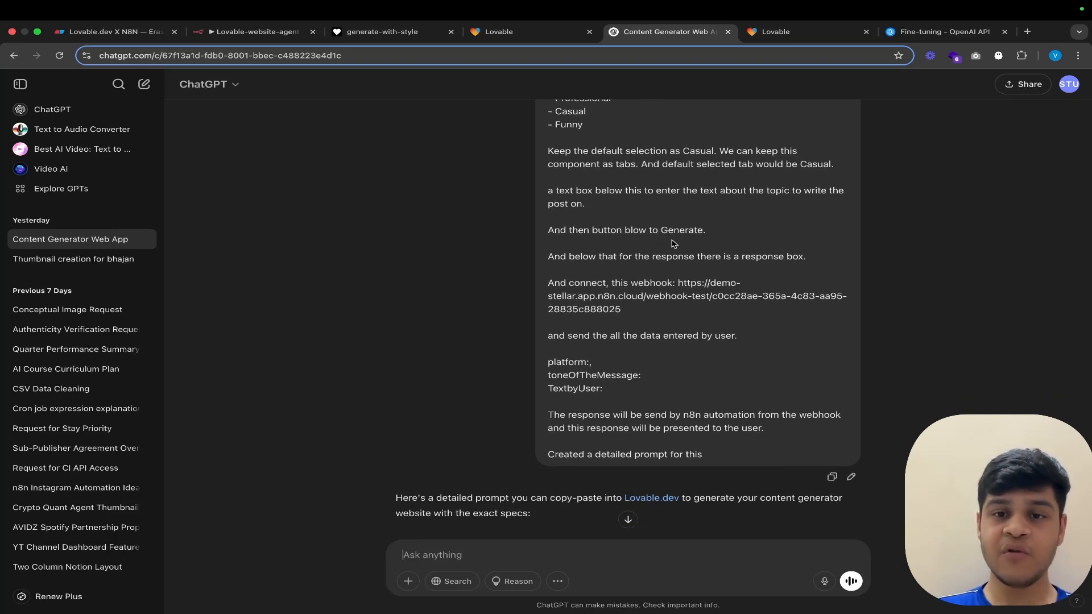
scroll(672, 241, down, 1)
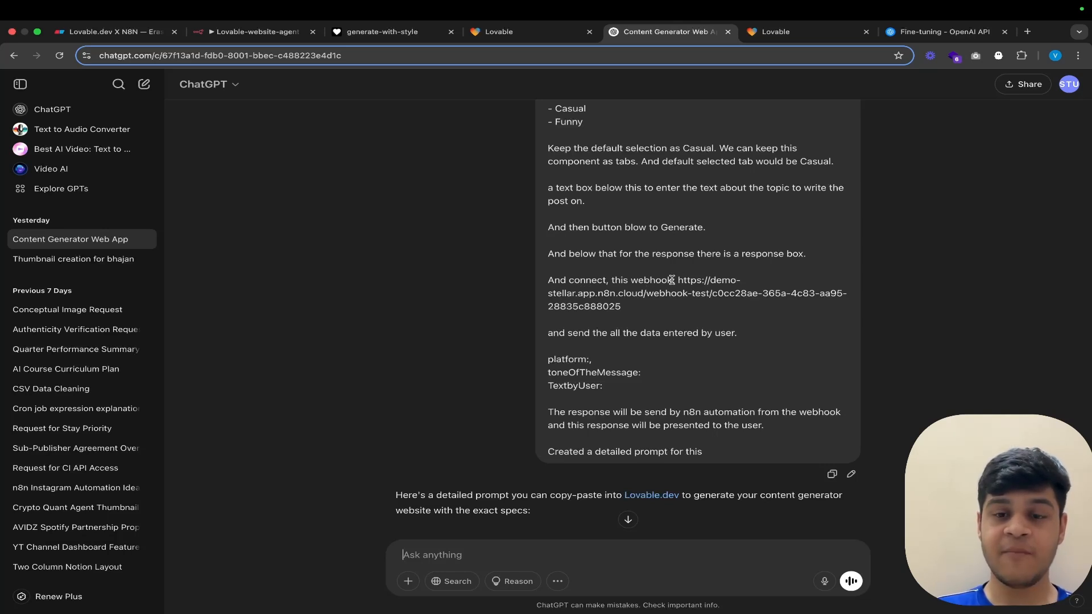
Step: Highlight the webhook URL and the user-text payload field in the ChatGPT request, and review the instructions around them
drag(677, 280, 678, 312)
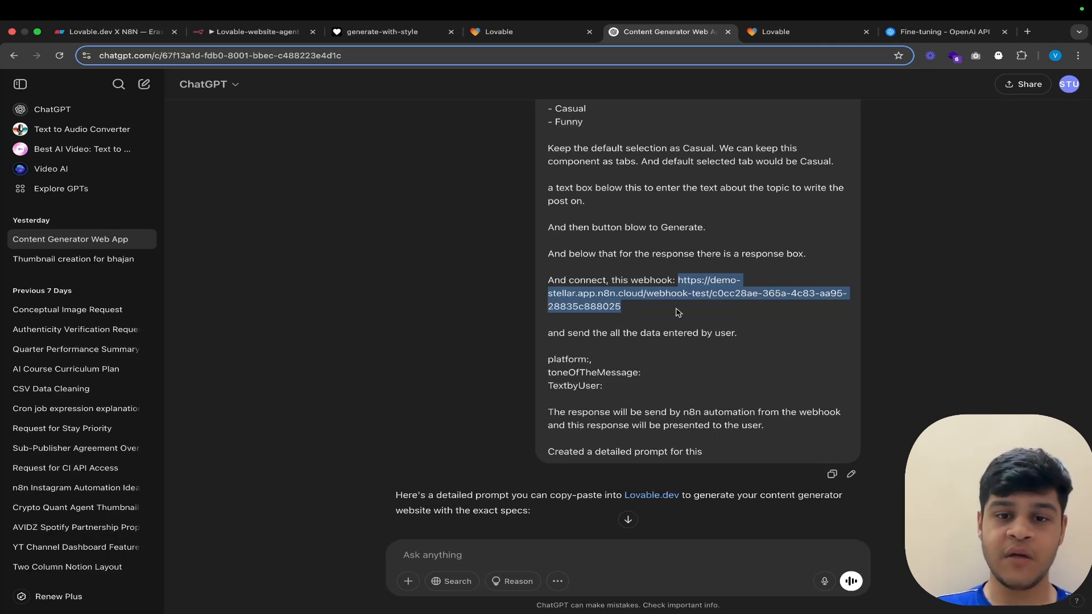
scroll(678, 312, down, 1)
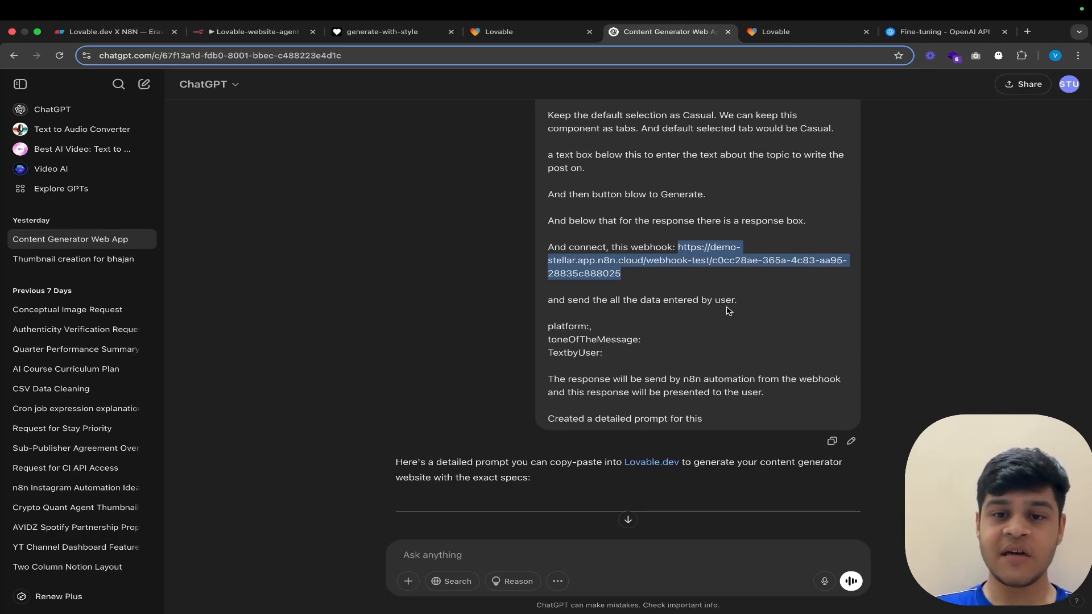
drag(553, 328, 655, 349)
scroll(593, 362, down, 1)
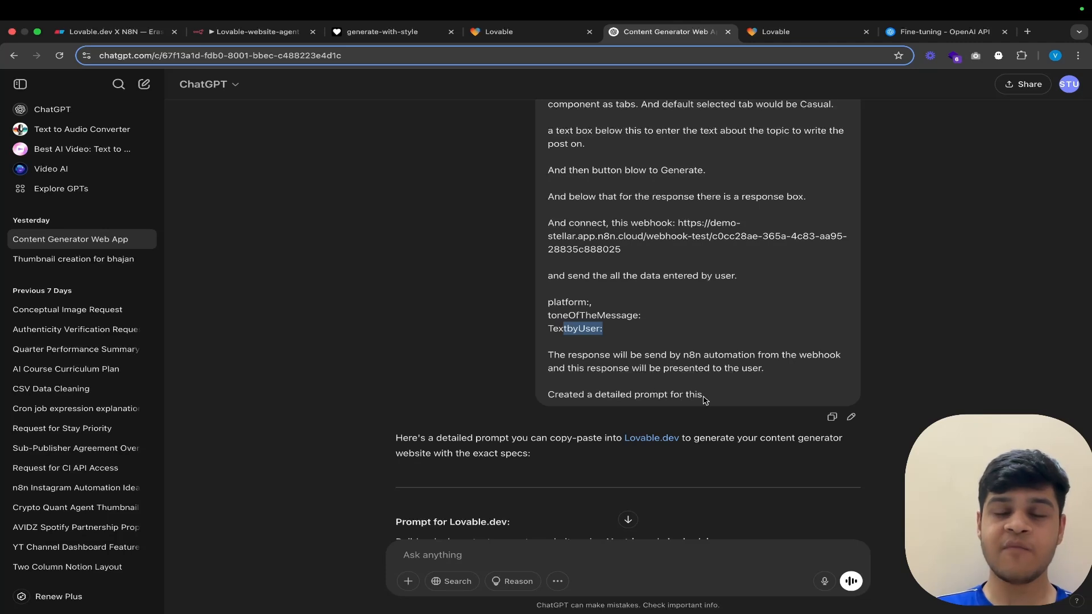
scroll(703, 400, up, 2)
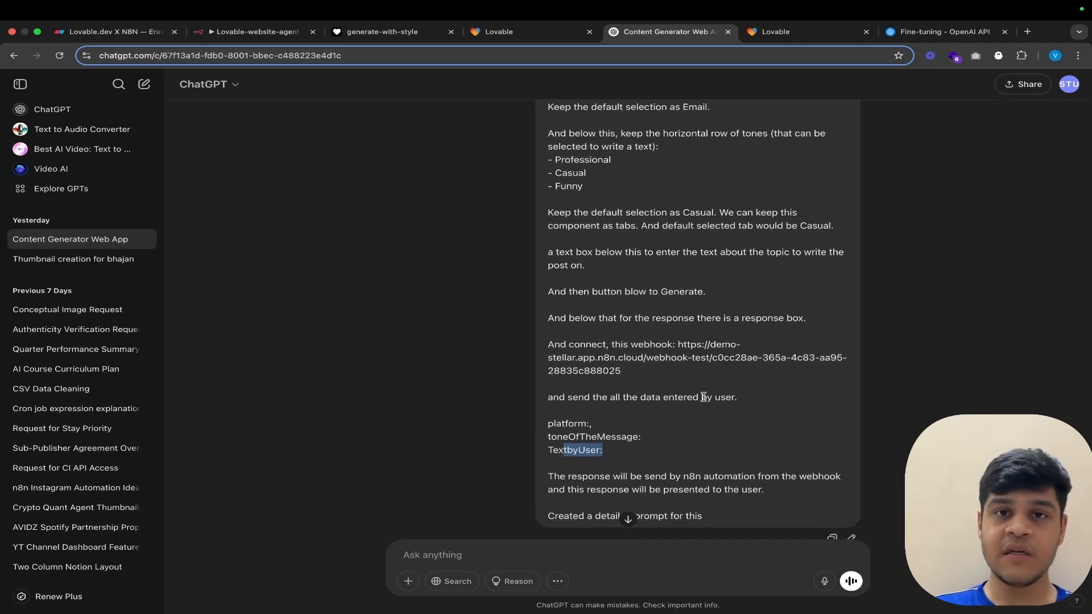
scroll(663, 223, up, 2)
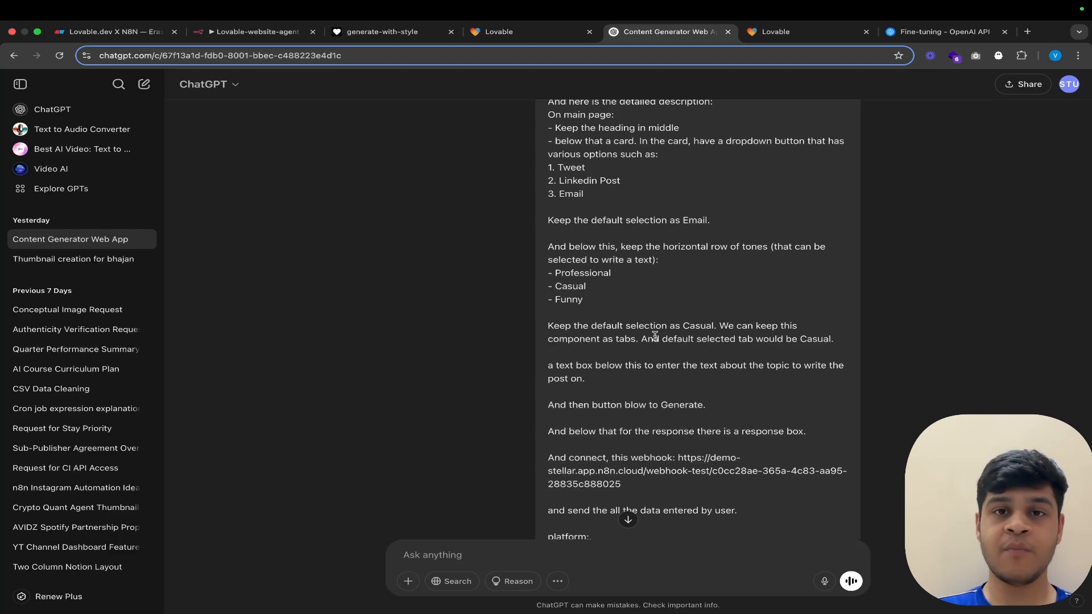
Step: Examine ChatGPT's detailed prompt for Lovable.dev, selecting its text from the layout to the functionality section and clearing the selection
scroll(655, 336, down, 10)
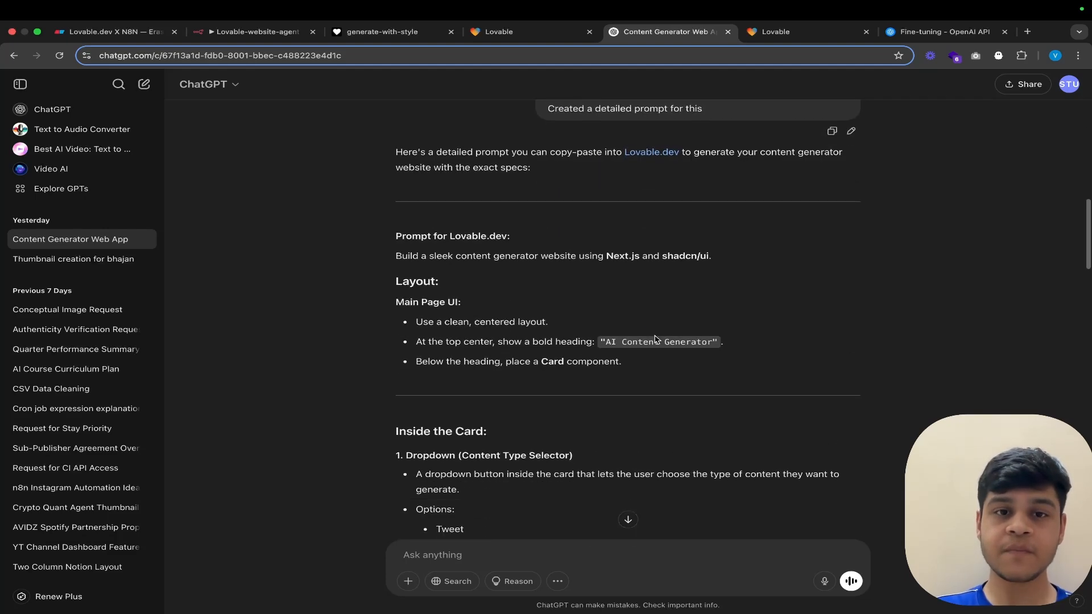
scroll(390, 200, down, 1)
drag(393, 178, 515, 473)
scroll(526, 301, up, 4)
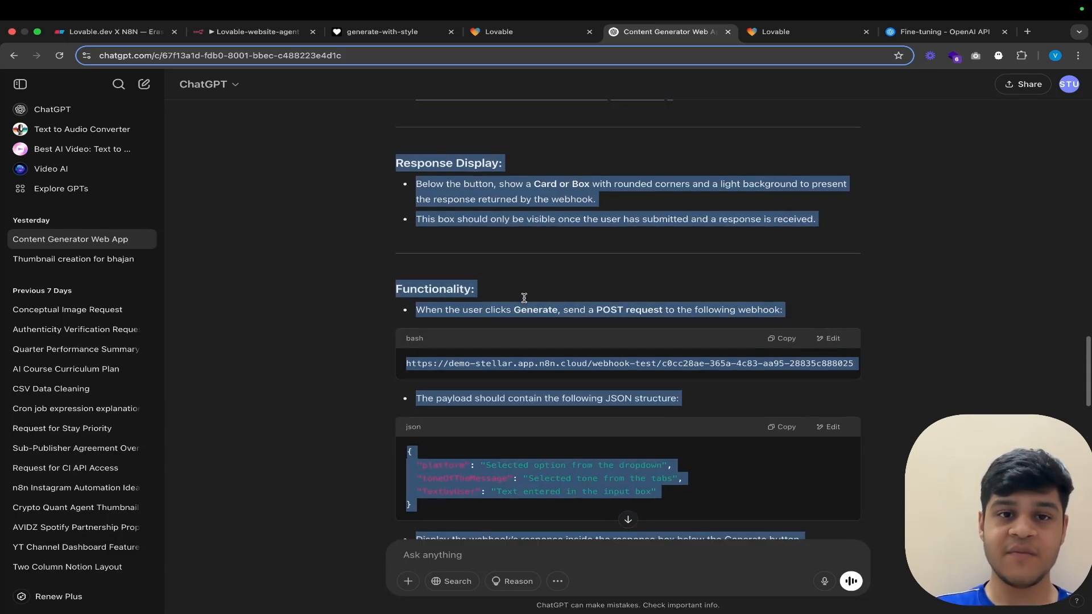
scroll(525, 301, up, 1)
click(547, 242)
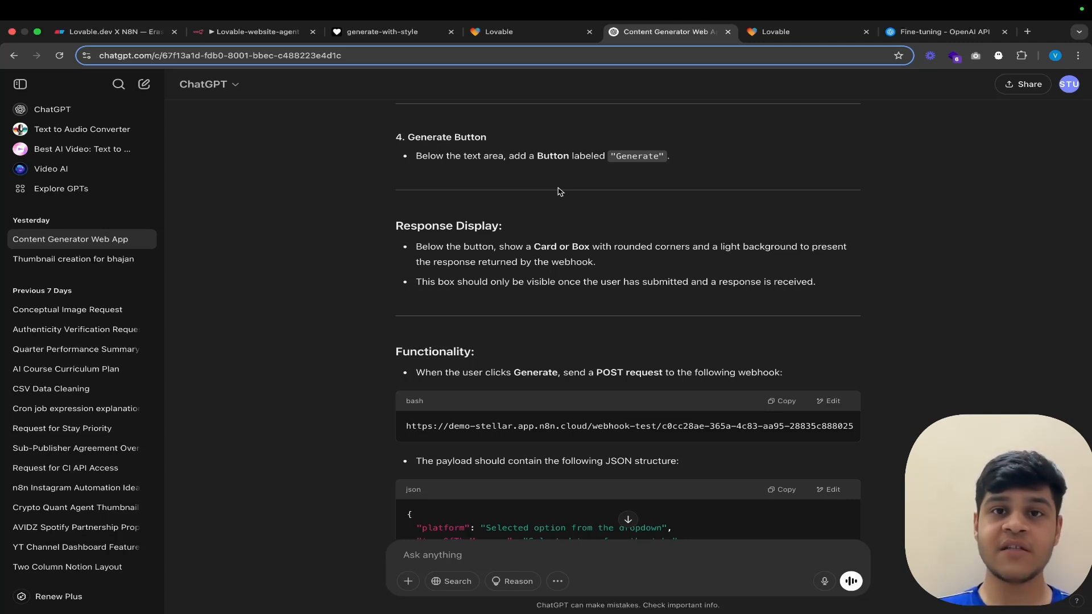
Step: Switch to Lovable and open the generate-with-style project from My Projects
click(494, 32)
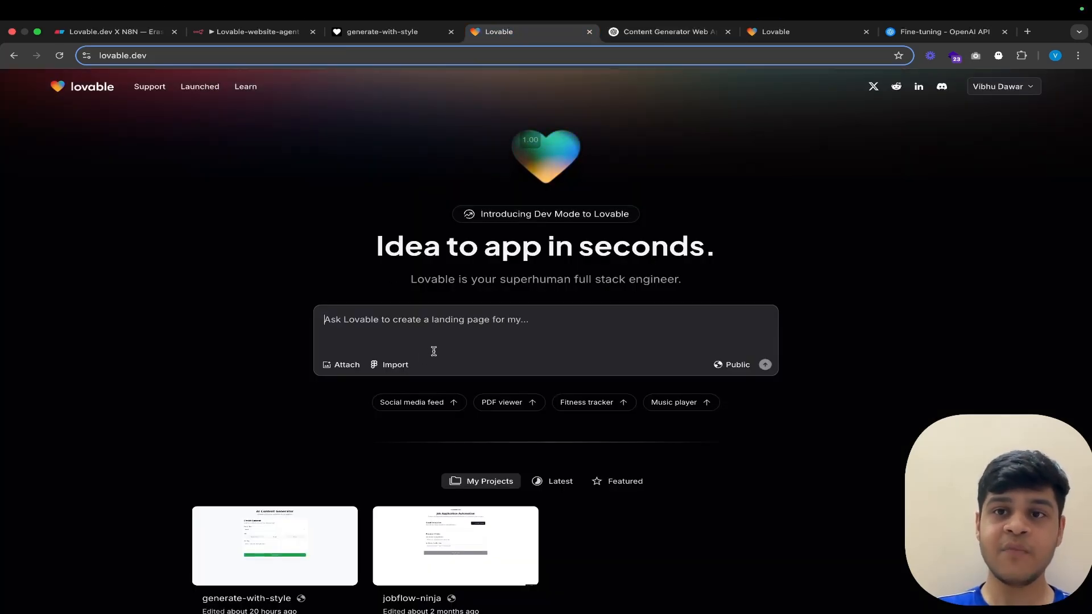
click(776, 32)
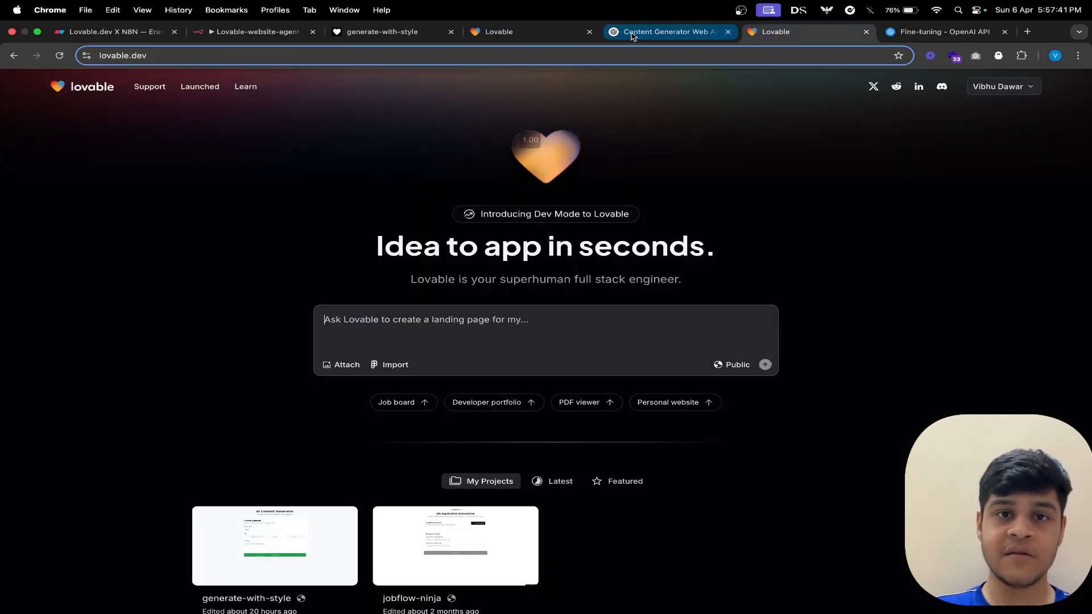
scroll(496, 288, down, 5)
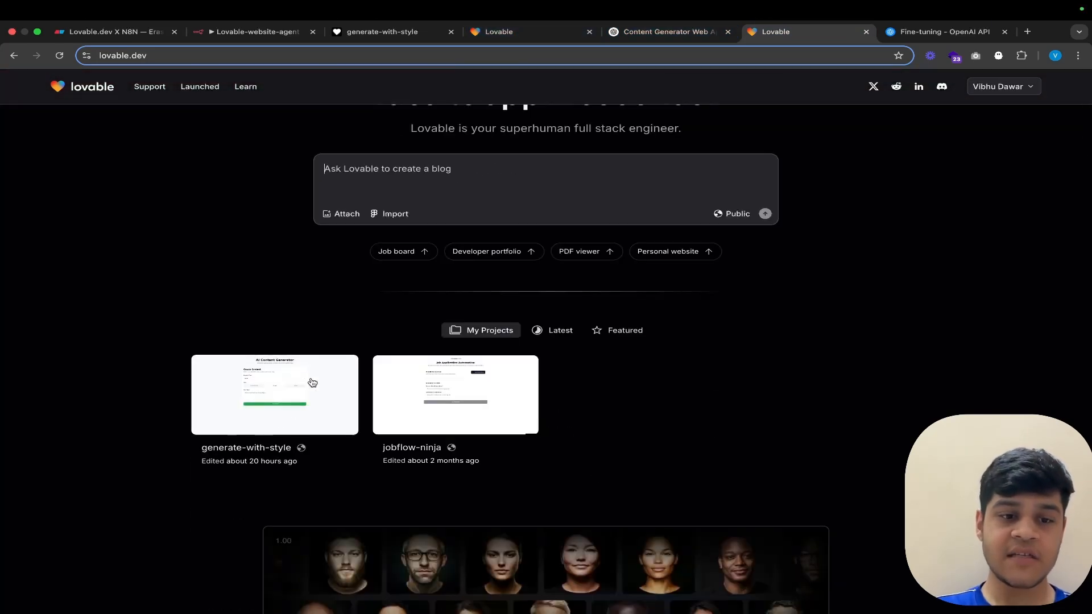
click(295, 385)
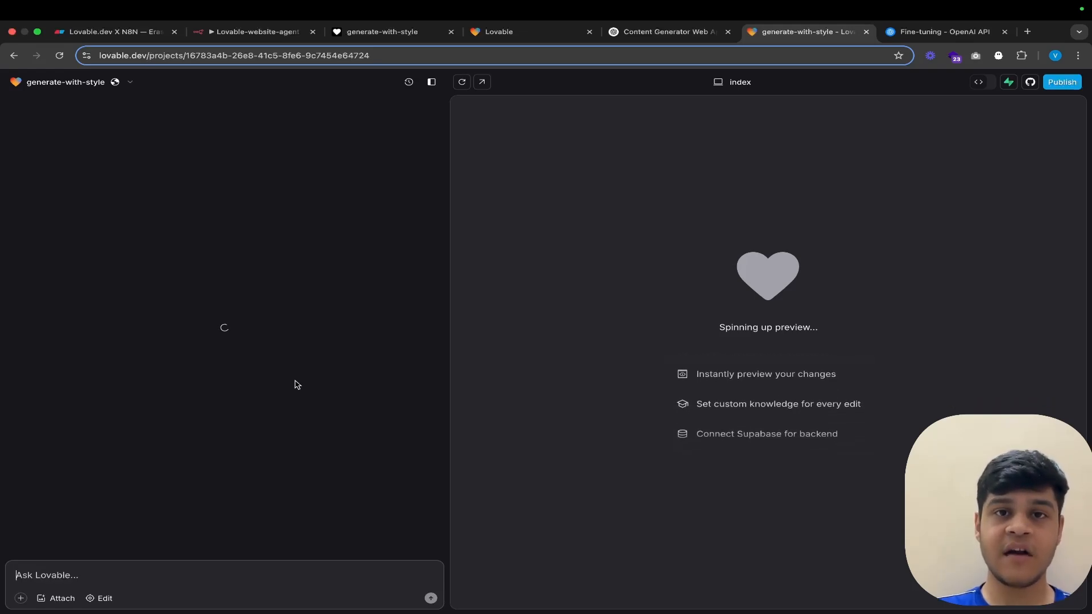
Step: Review the initial prompt in the project chat, highlight Lovable's build plan, and find the follow-up about waiting for the webhook response
scroll(296, 385, up, 15)
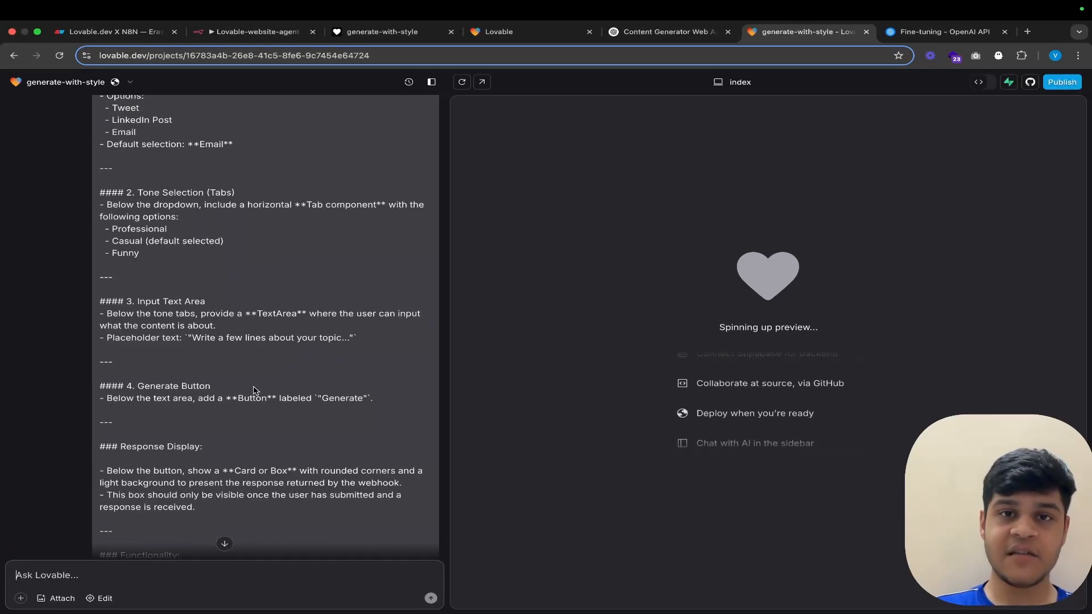
scroll(254, 390, down, 10)
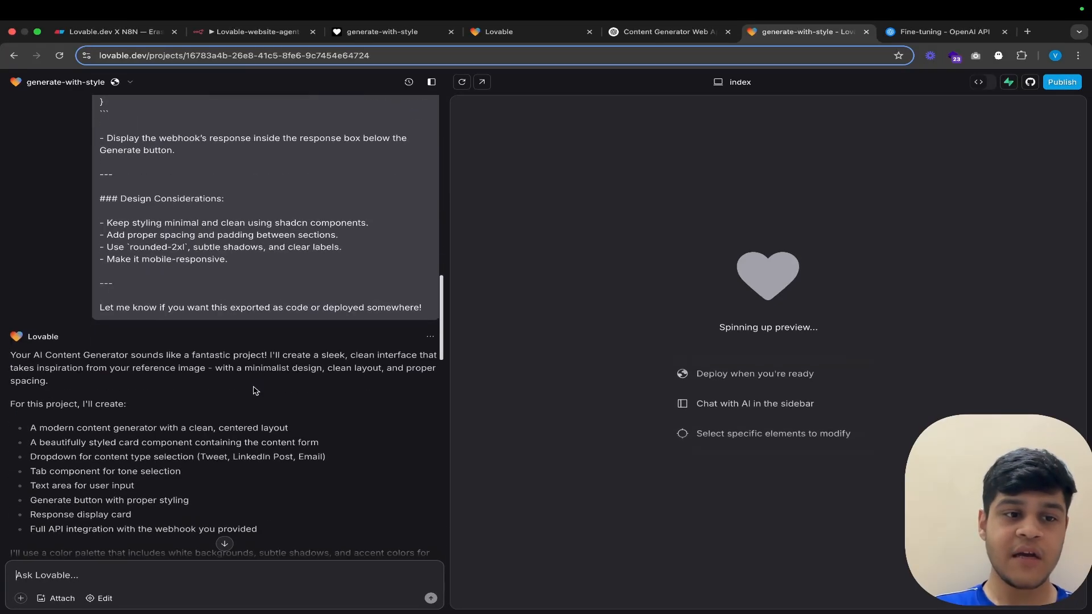
drag(16, 254, 286, 464)
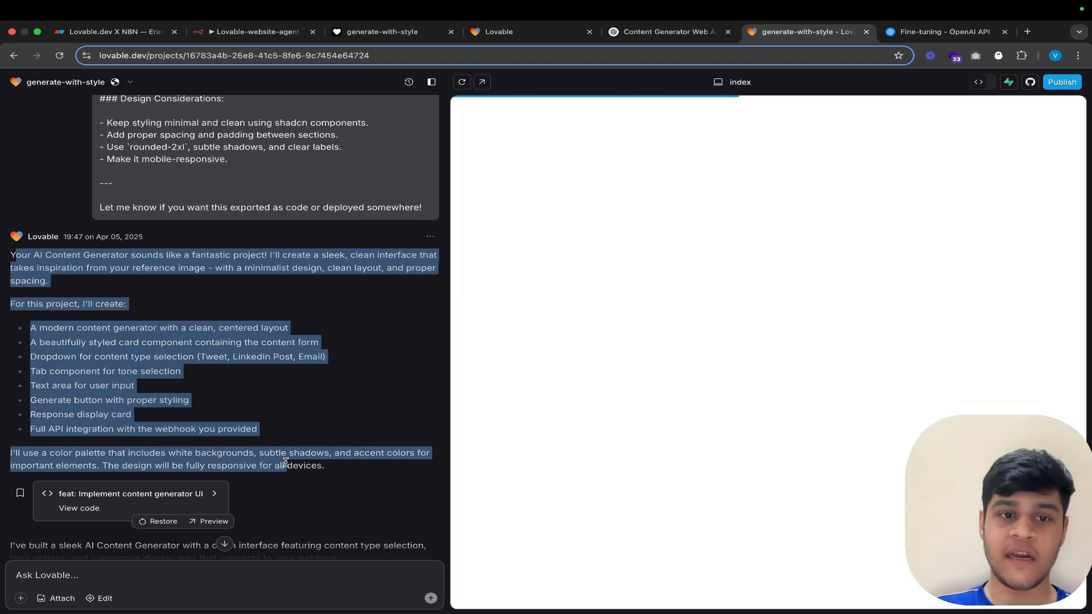
scroll(286, 464, down, 5)
scroll(286, 464, down, 2)
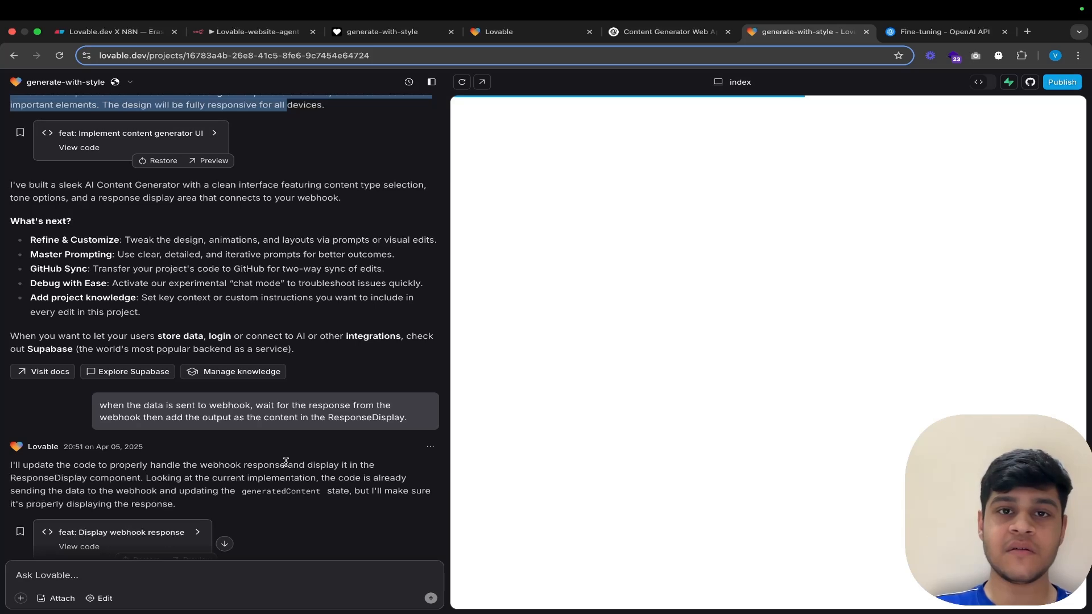
click(304, 425)
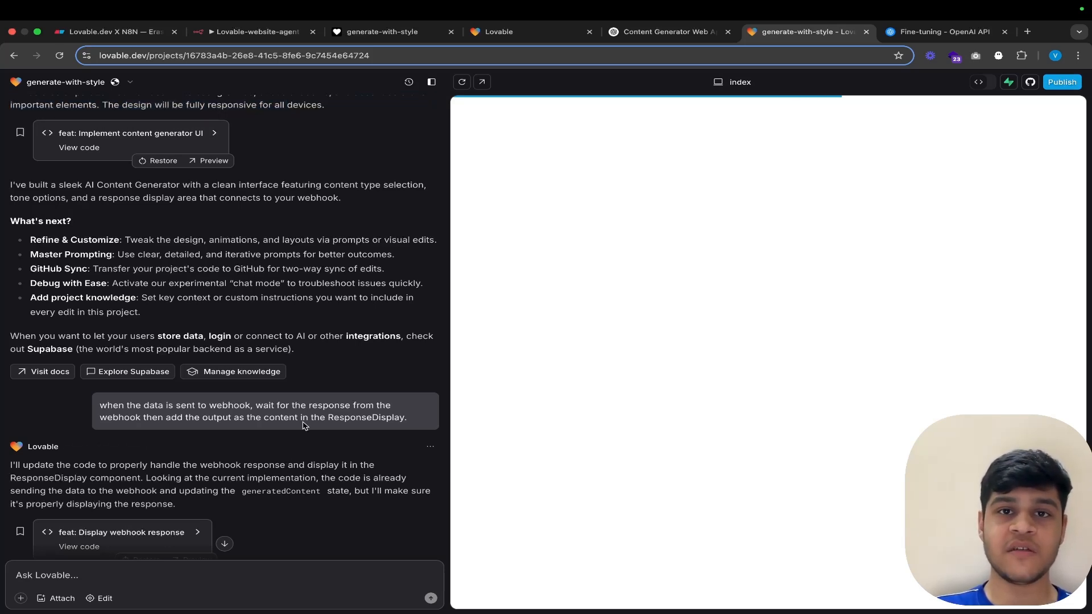
Step: Read the follow-up prompts on webhook response handling, and highlight the request for HTML markdown formatting in the response display
scroll(304, 425, down, 2)
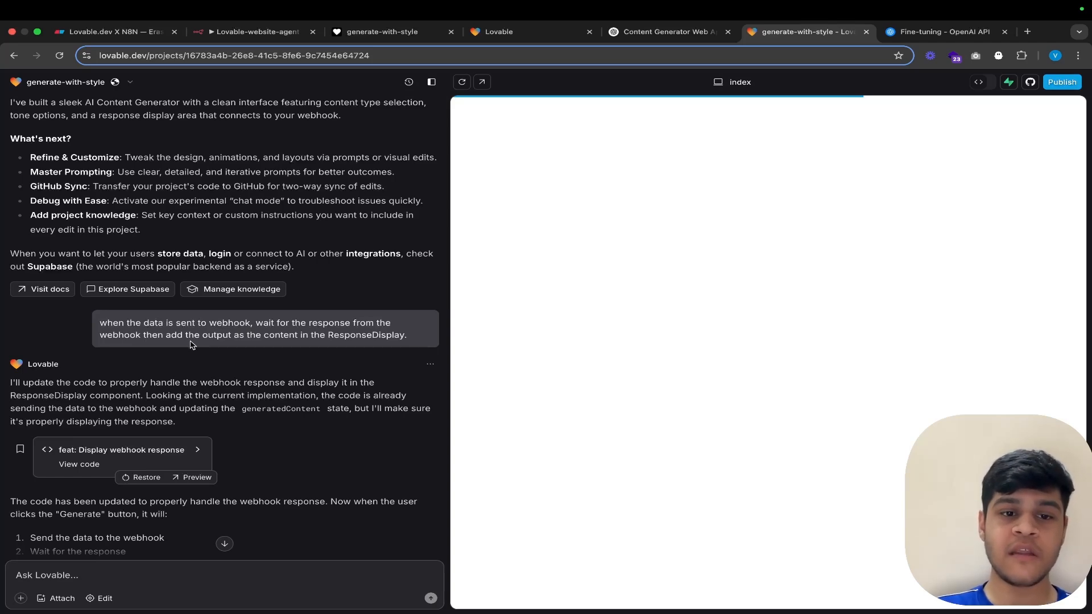
scroll(191, 344, down, 5)
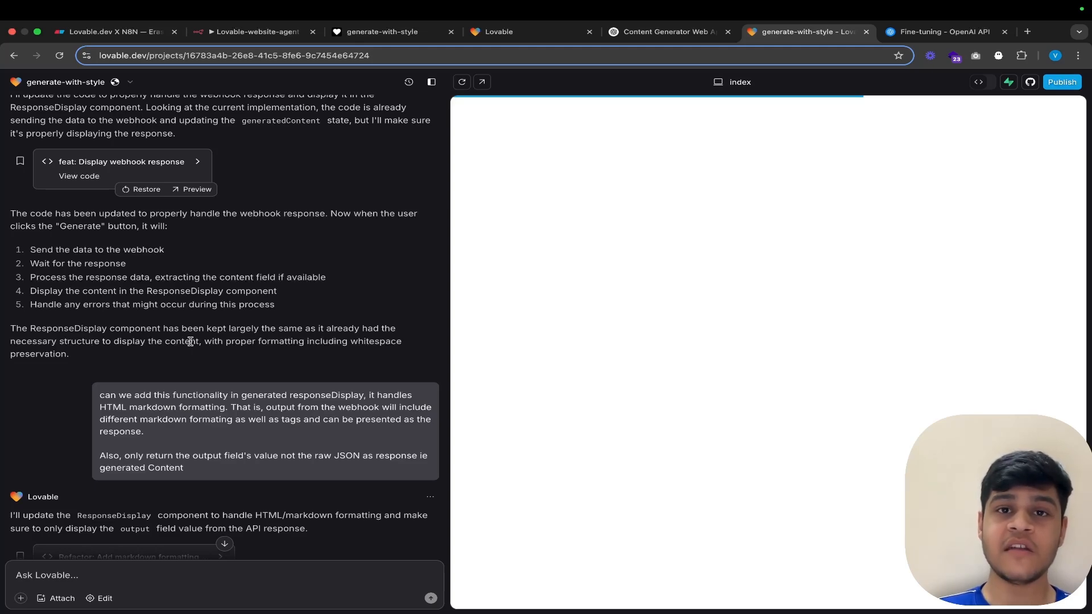
scroll(191, 341, down, 2)
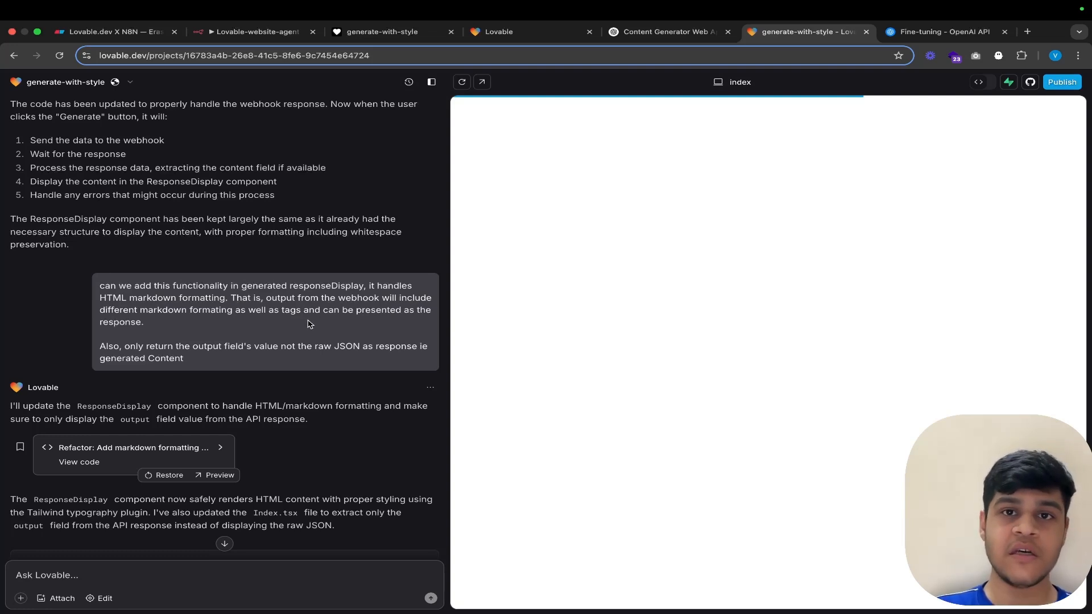
drag(153, 329, 101, 284)
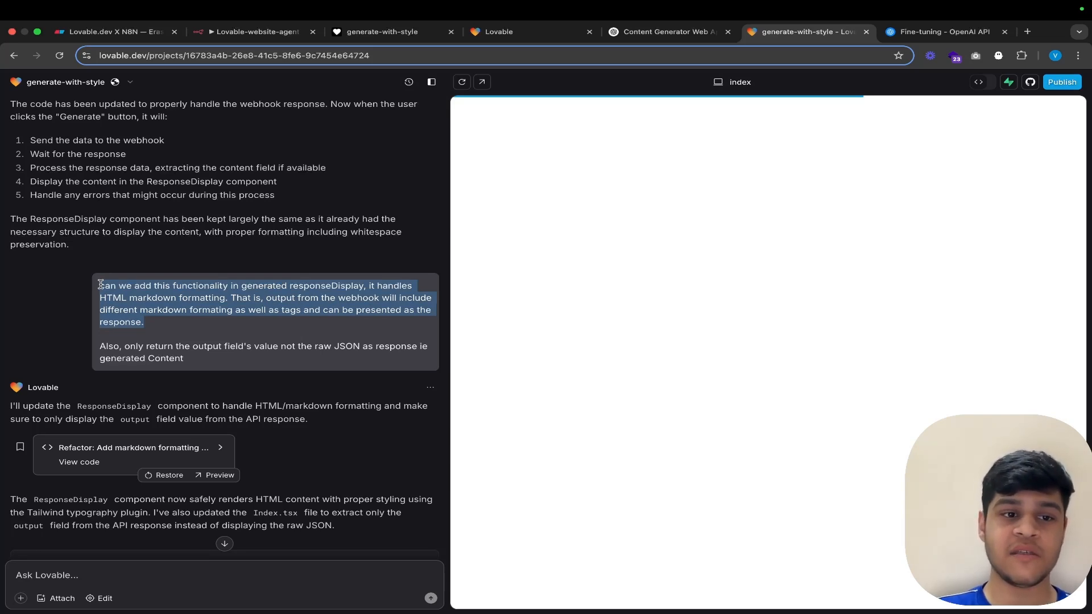
scroll(100, 285, down, 2)
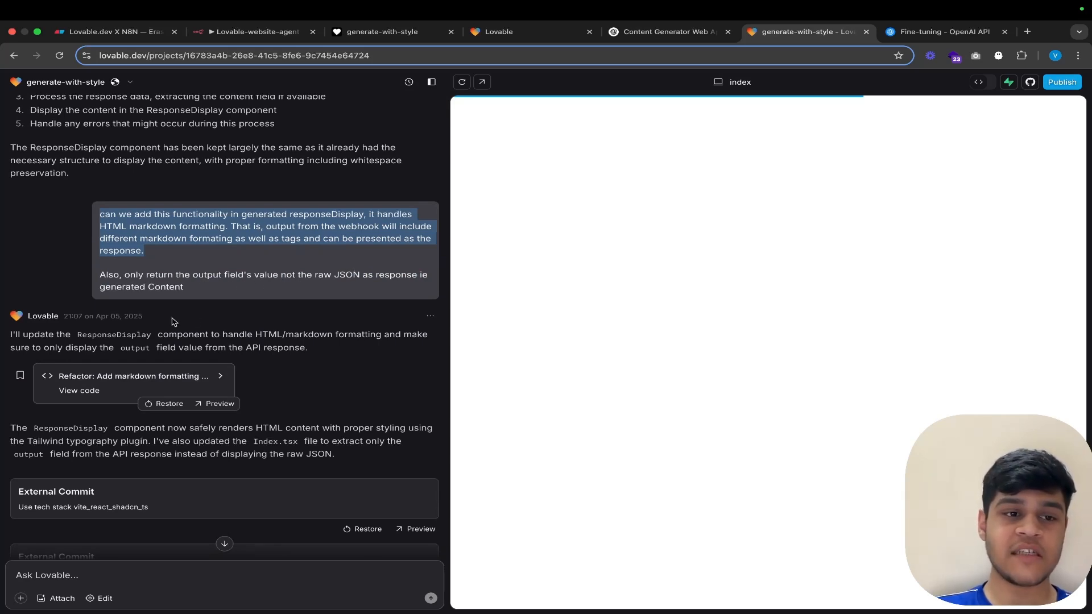
scroll(248, 232, down, 1)
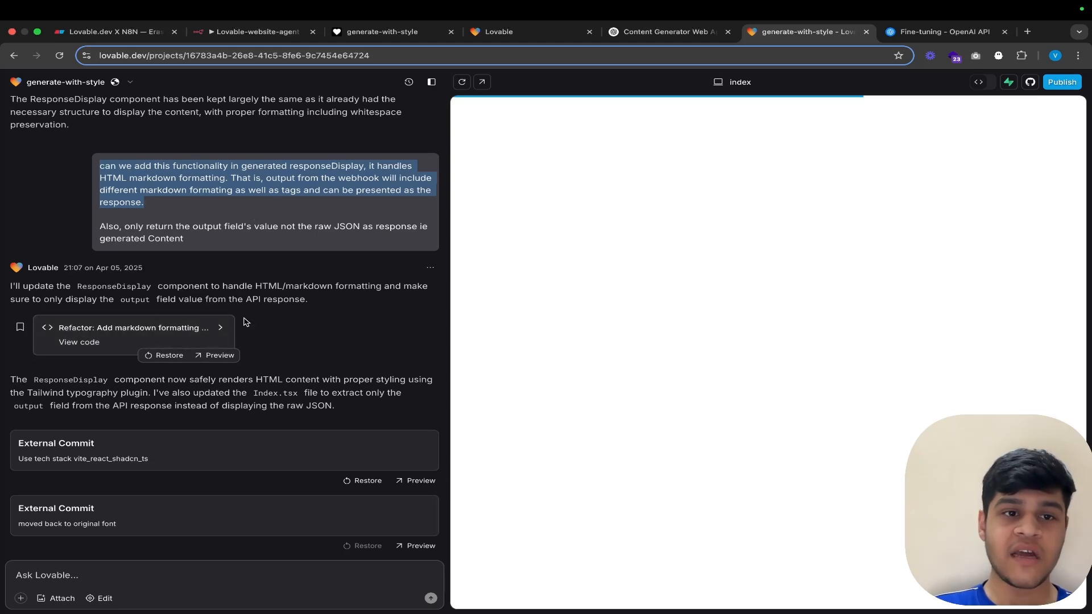
scroll(247, 232, up, 3)
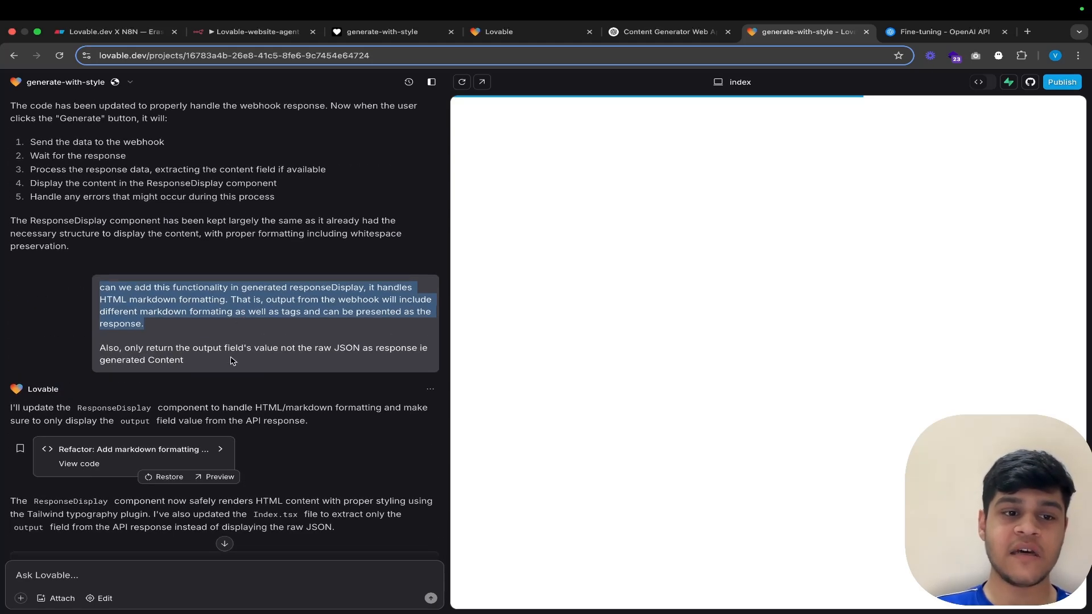
Step: Return to the generate-with-style app, and view the Lovable X N8N task canvas in Eraser
click(392, 32)
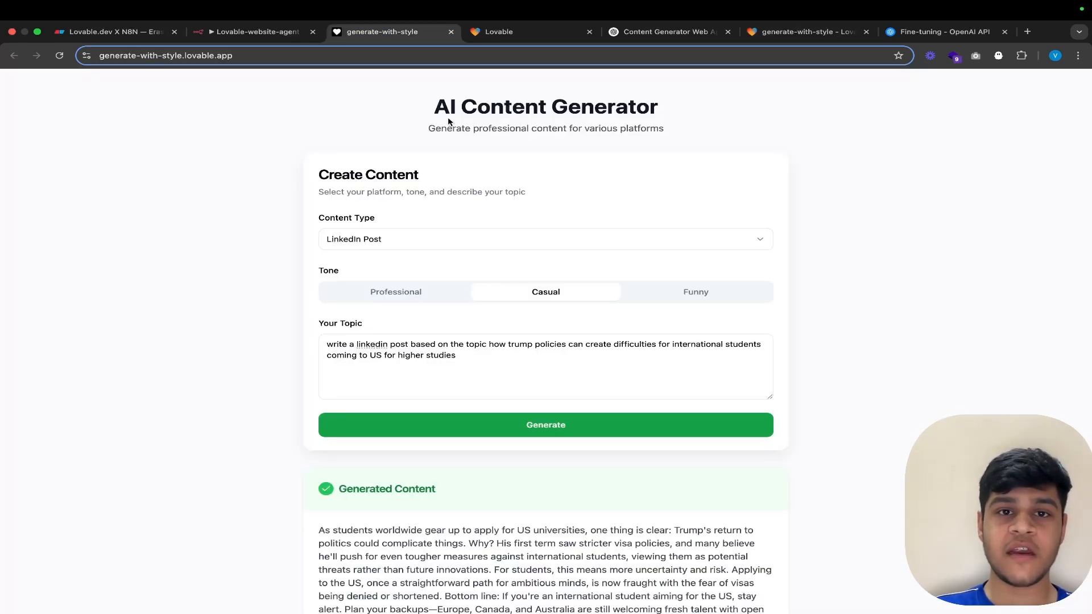
drag(417, 97, 706, 213)
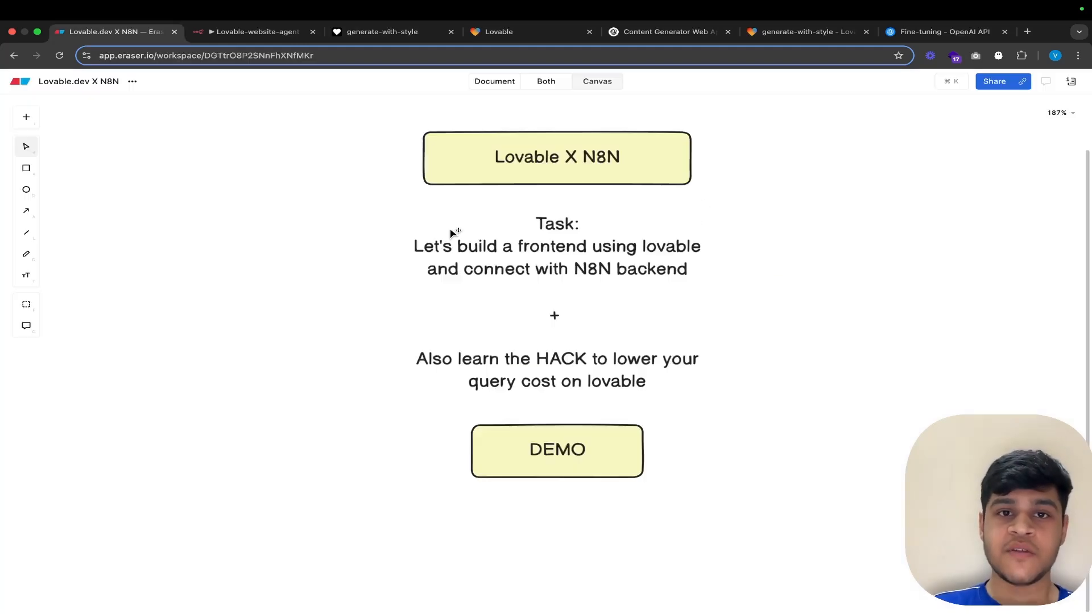